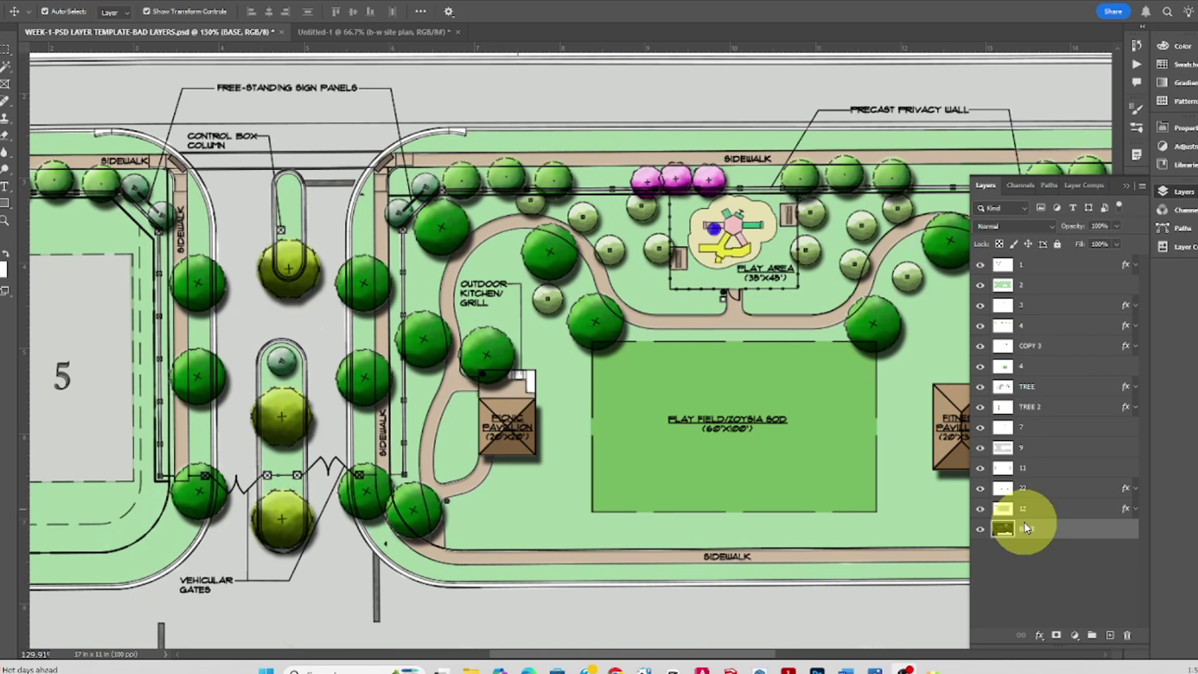
Rename the topmost layer, currently called 1, as LJ
left_click(1027, 265)
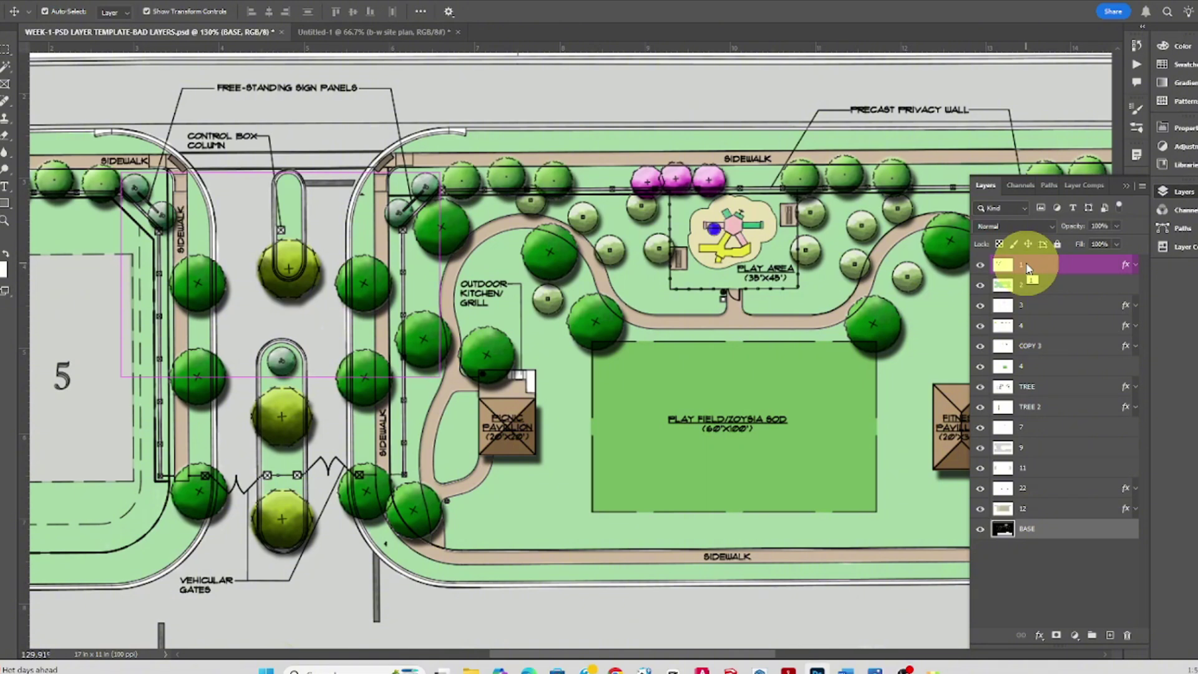
left_click(1027, 285)
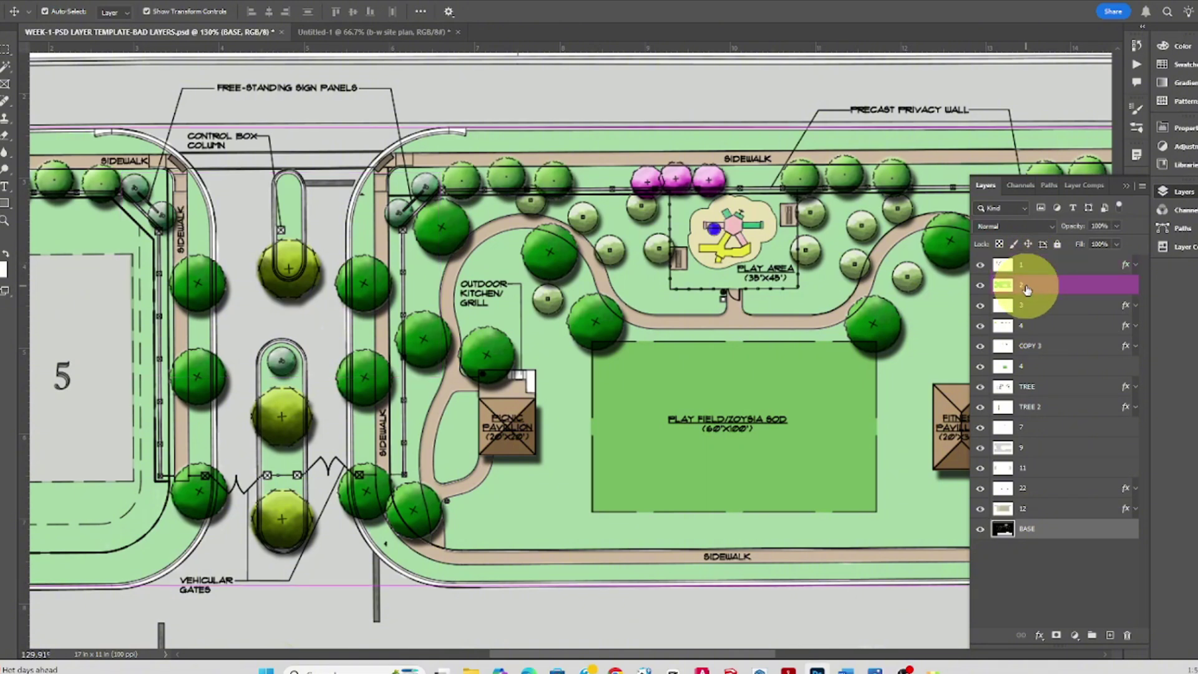
left_click(1027, 265)
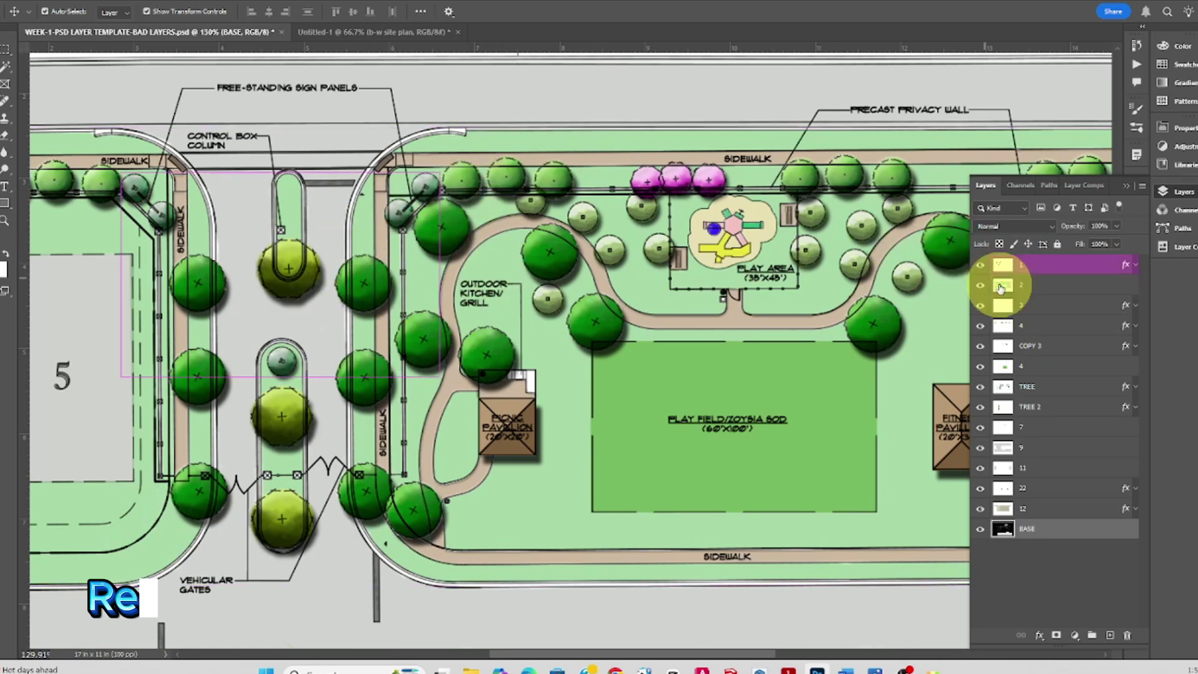
right_click(1031, 268)
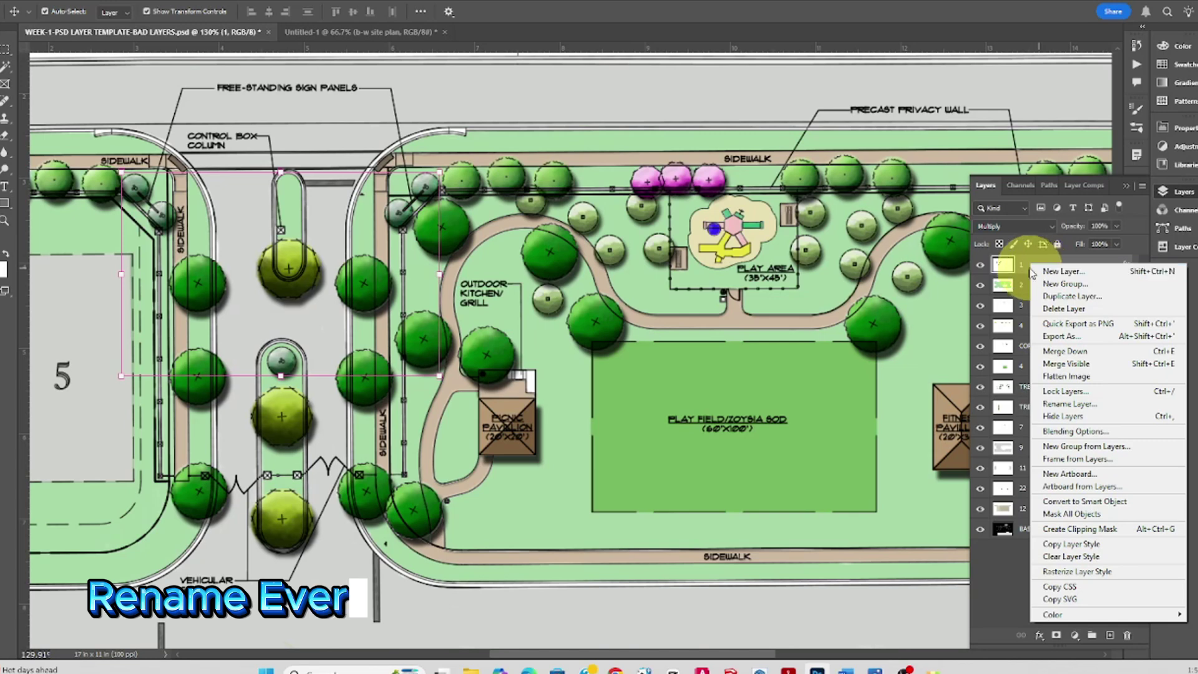
left_click(1024, 270)
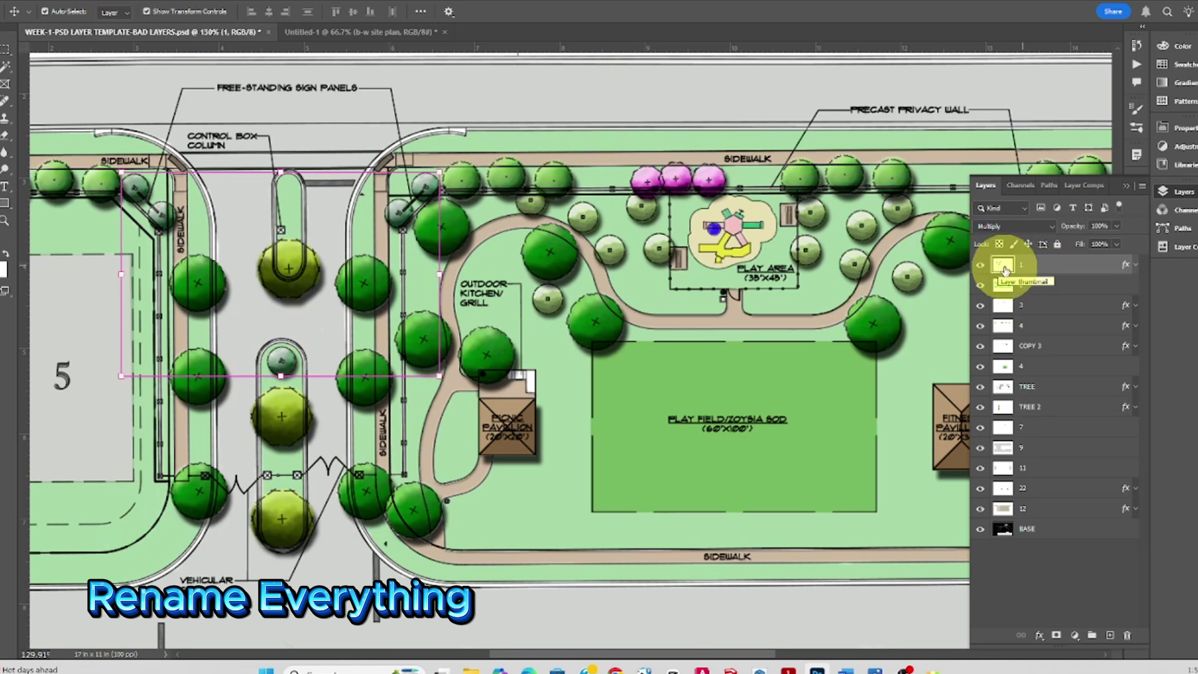
double_click(1022, 267)
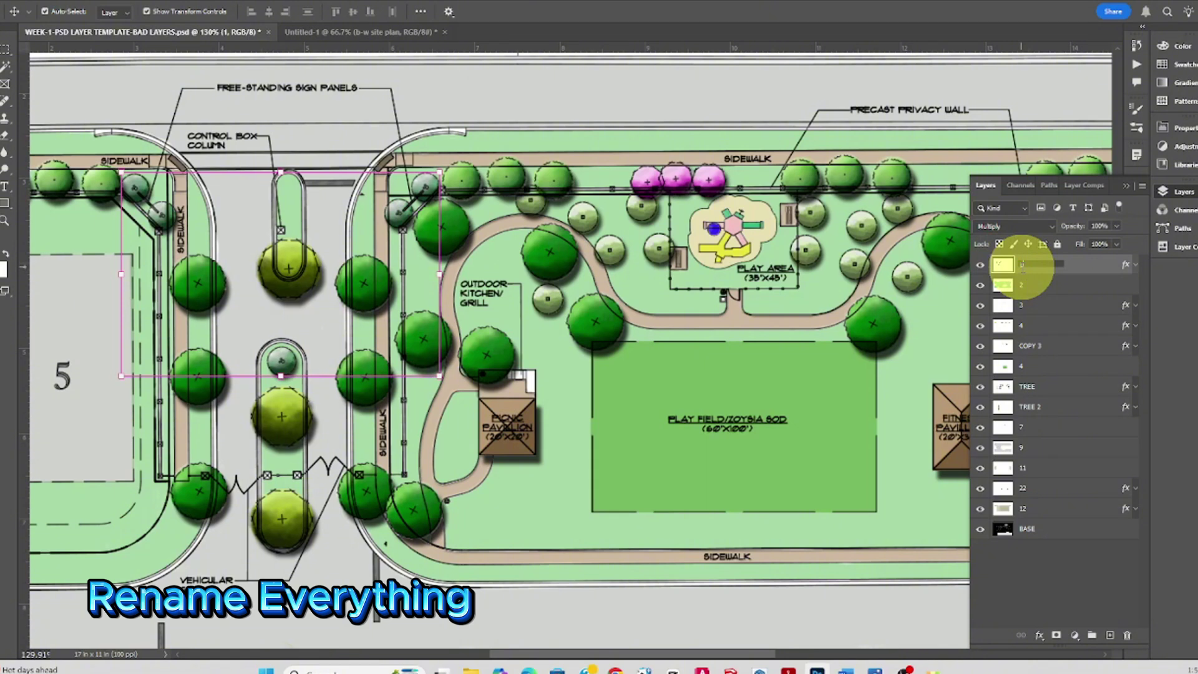
type("LJ")
key("Return")
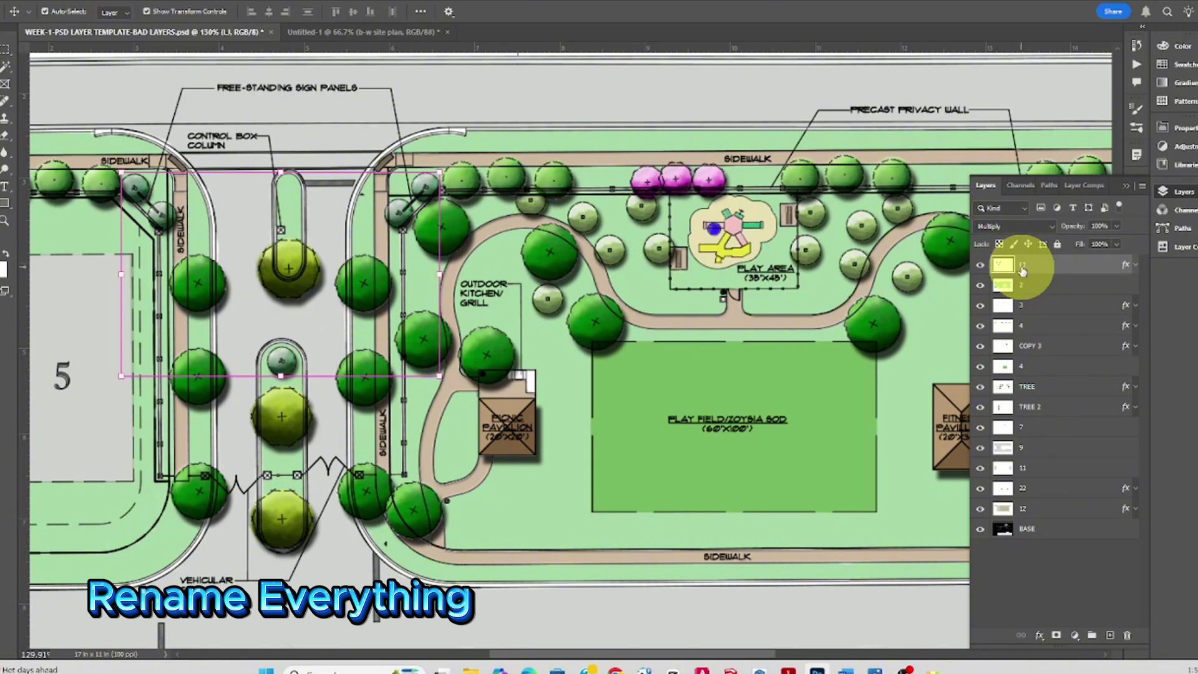
Load the contents of layer 2 as a selection to check what it covers, and deselect it
left_click(1023, 286)
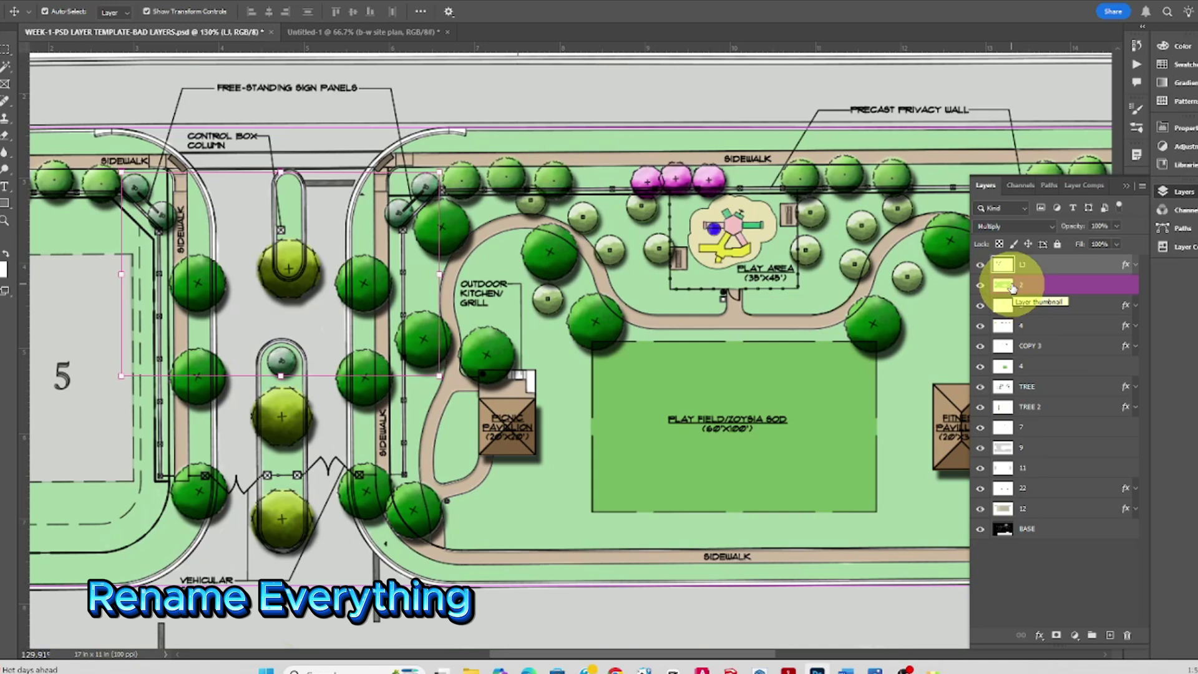
left_click(1011, 288, "ctrl")
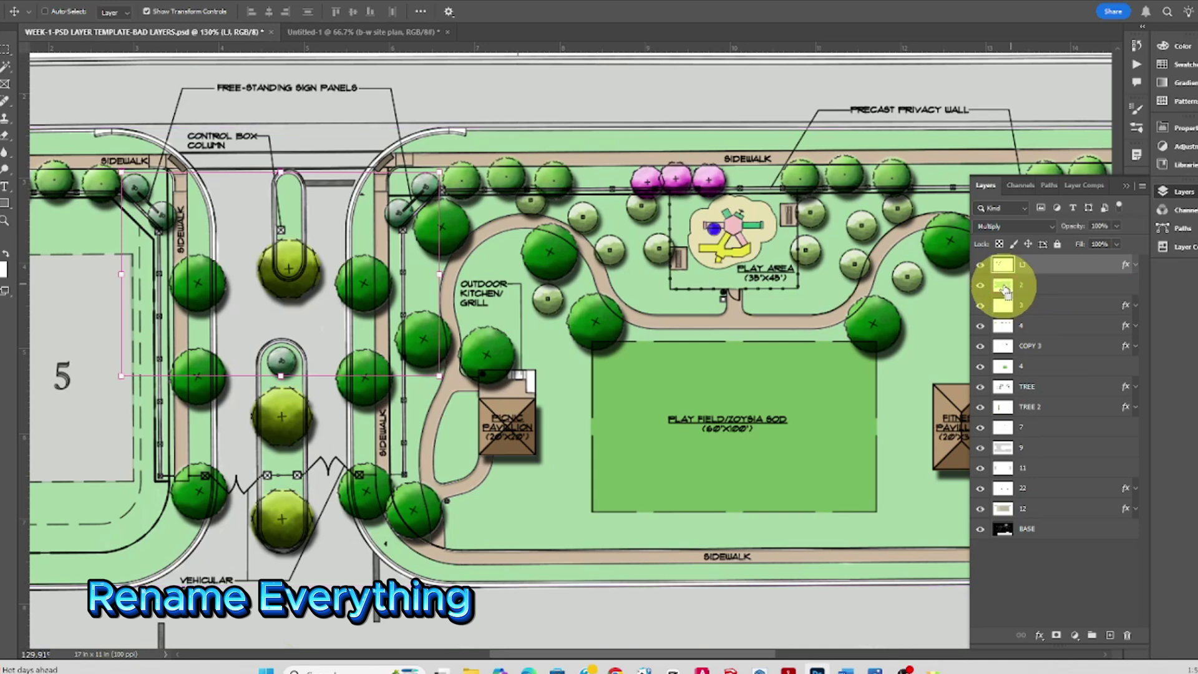
left_click(1005, 289, "ctrl")
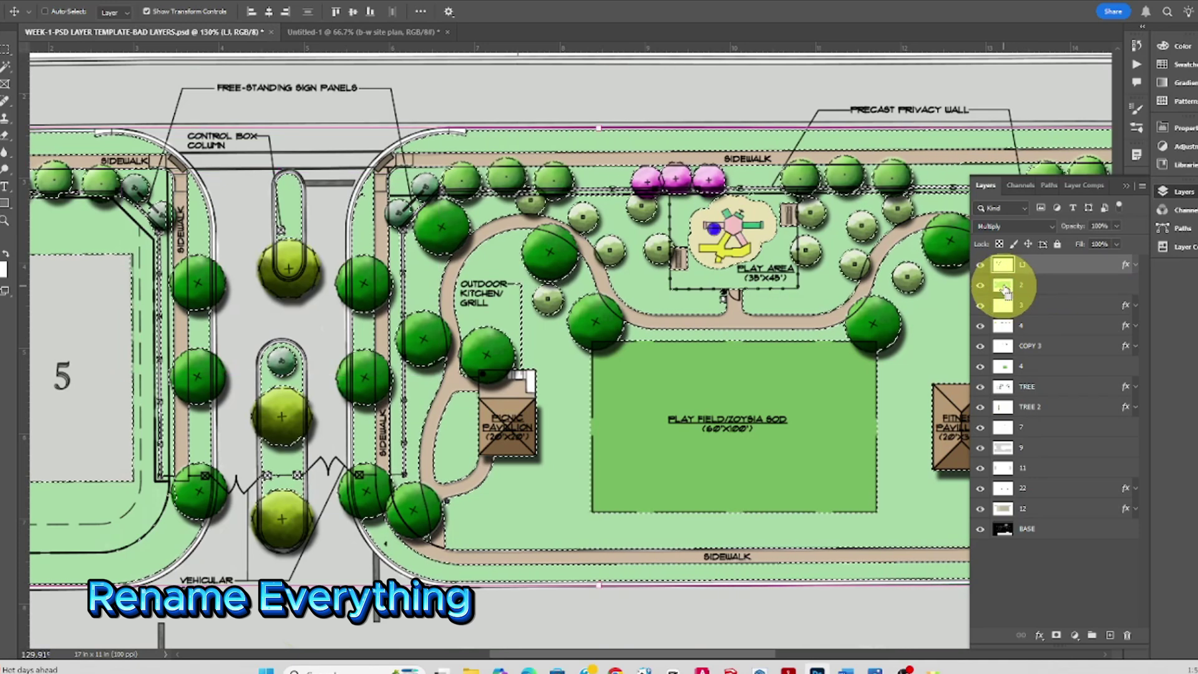
left_click(1005, 289)
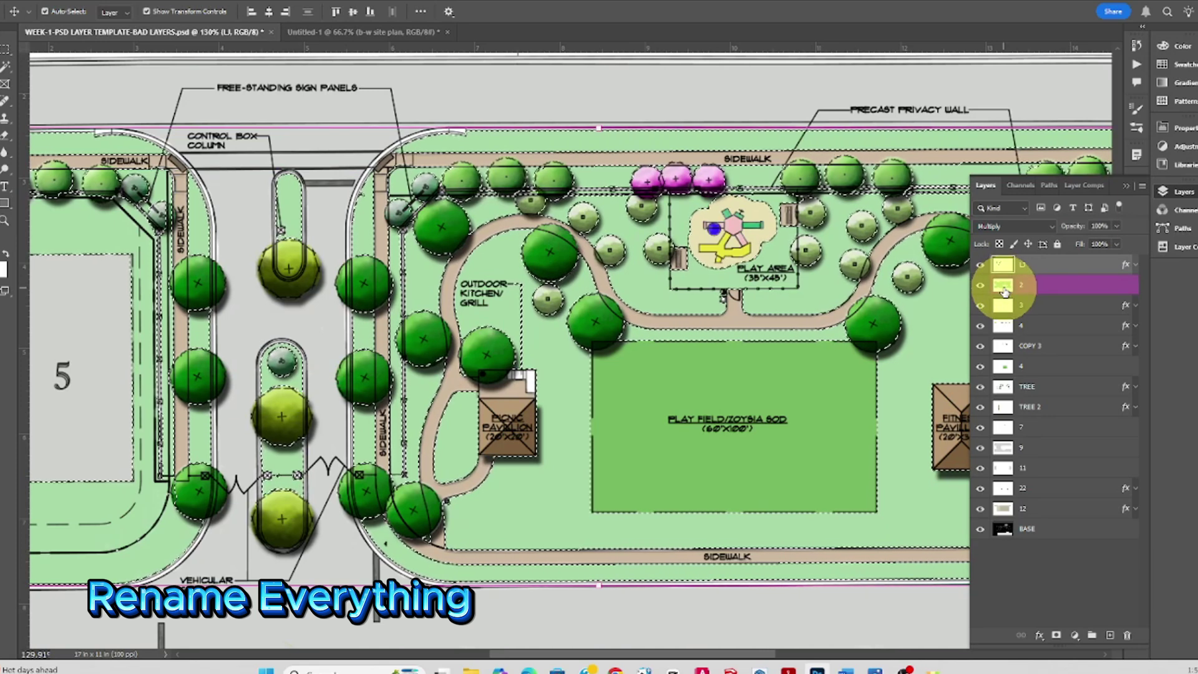
key("ctrl+d")
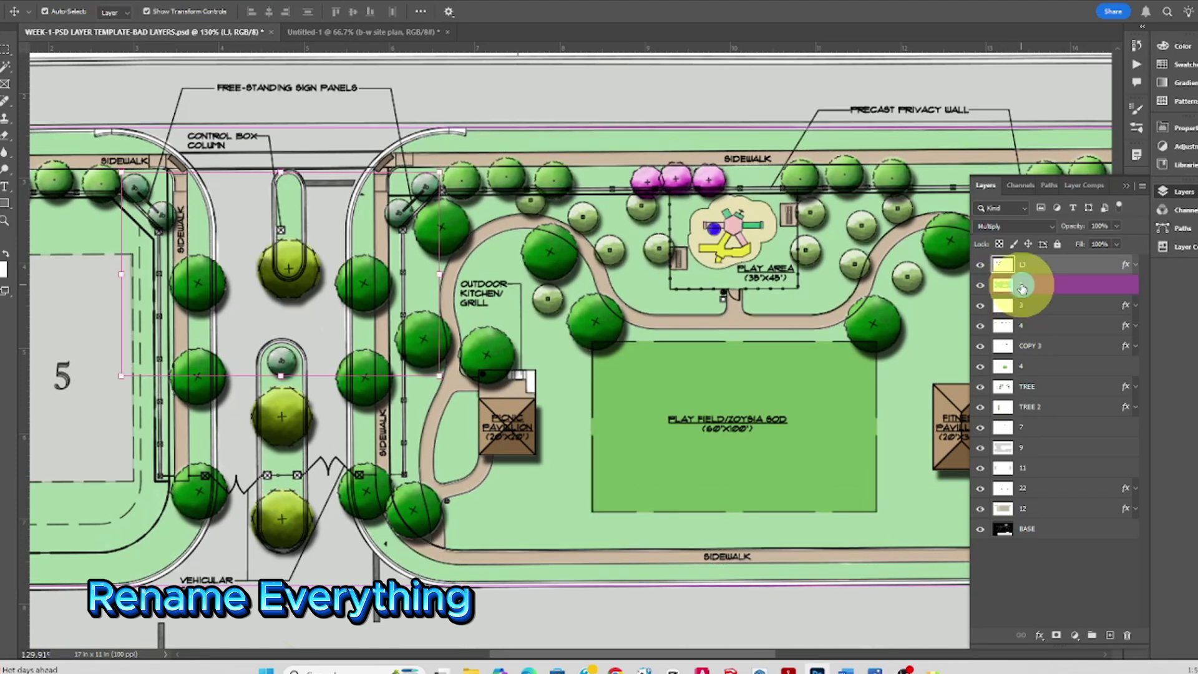
Rename layer 2 as SOD
double_click(1023, 286)
type("SOD")
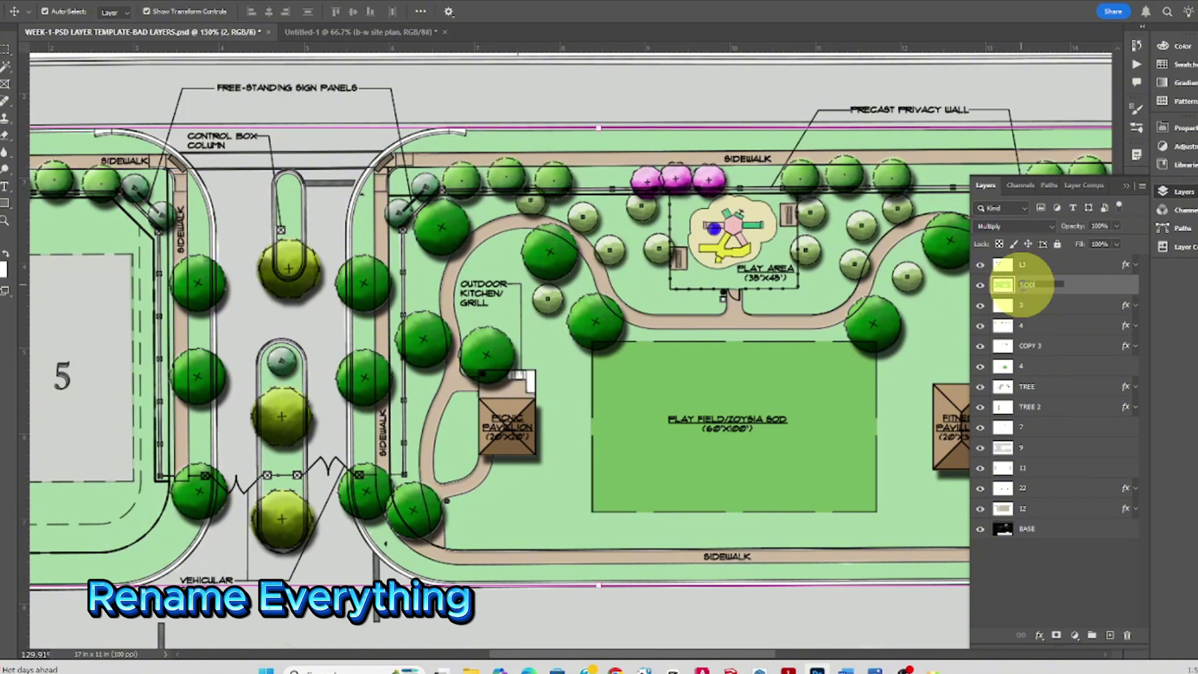
left_click(1027, 309)
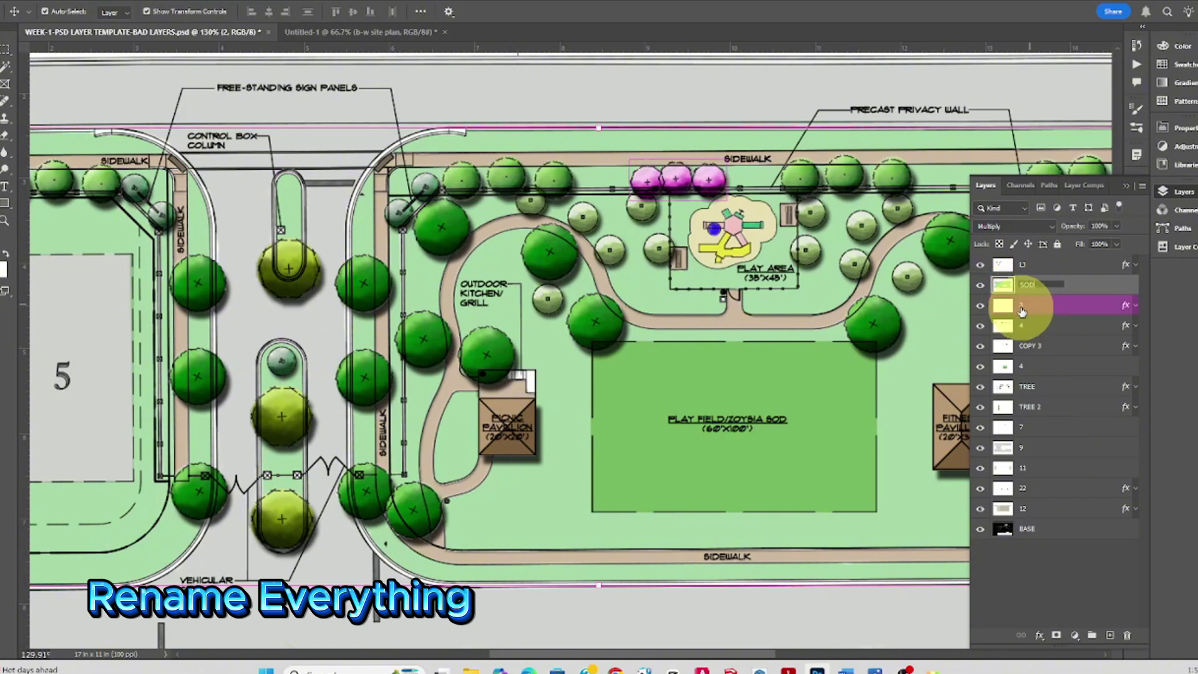
Open the name of layer 3, which holds the pink trees, for editing
left_click(1022, 311)
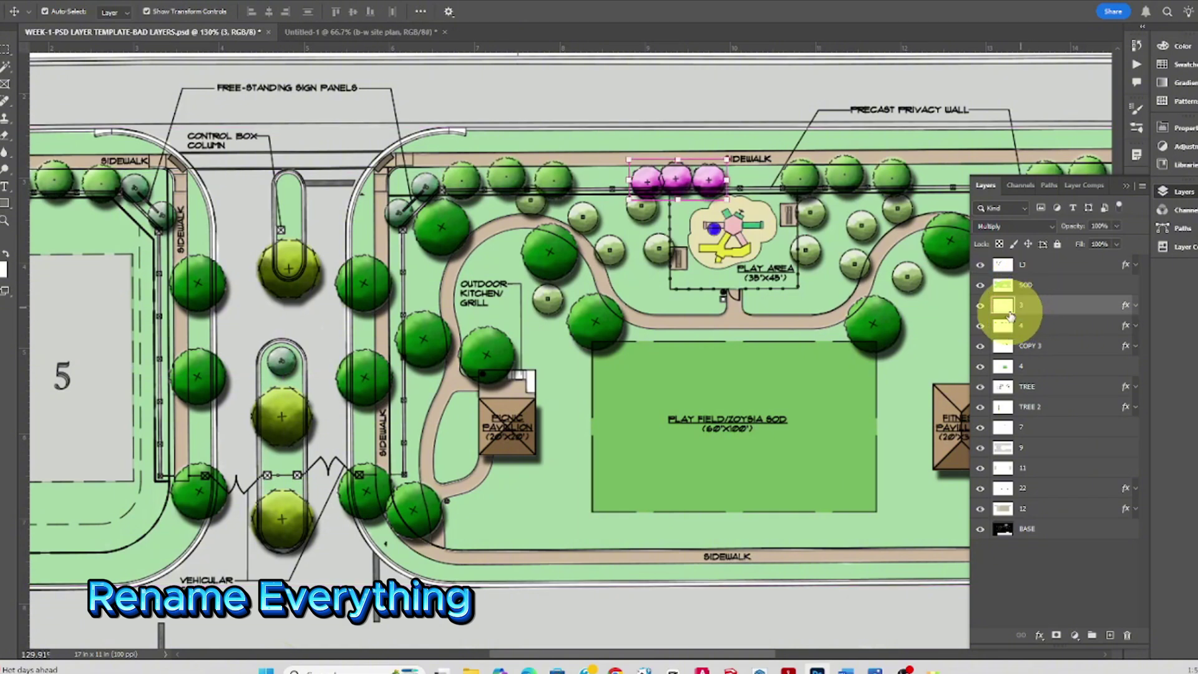
mouse_move(1004, 307)
left_mouse_down()
mouse_move(1025, 308)
mouse_move(998, 316)
mouse_move(1024, 313)
left_mouse_up()
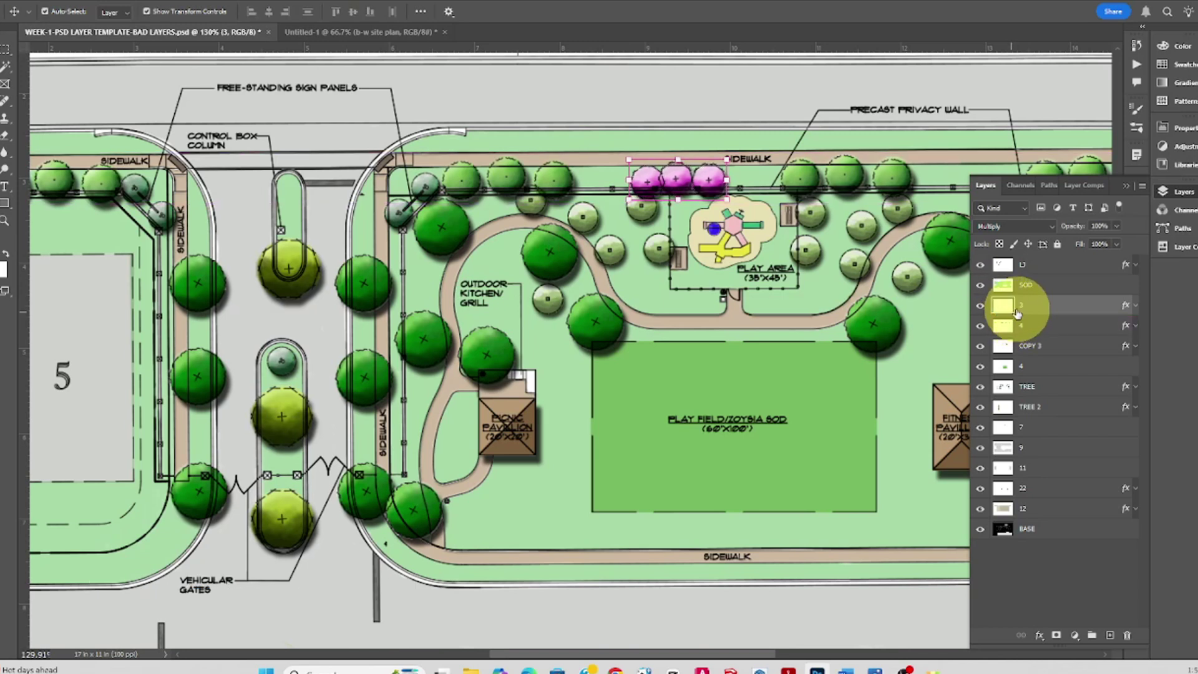
double_click(1022, 307)
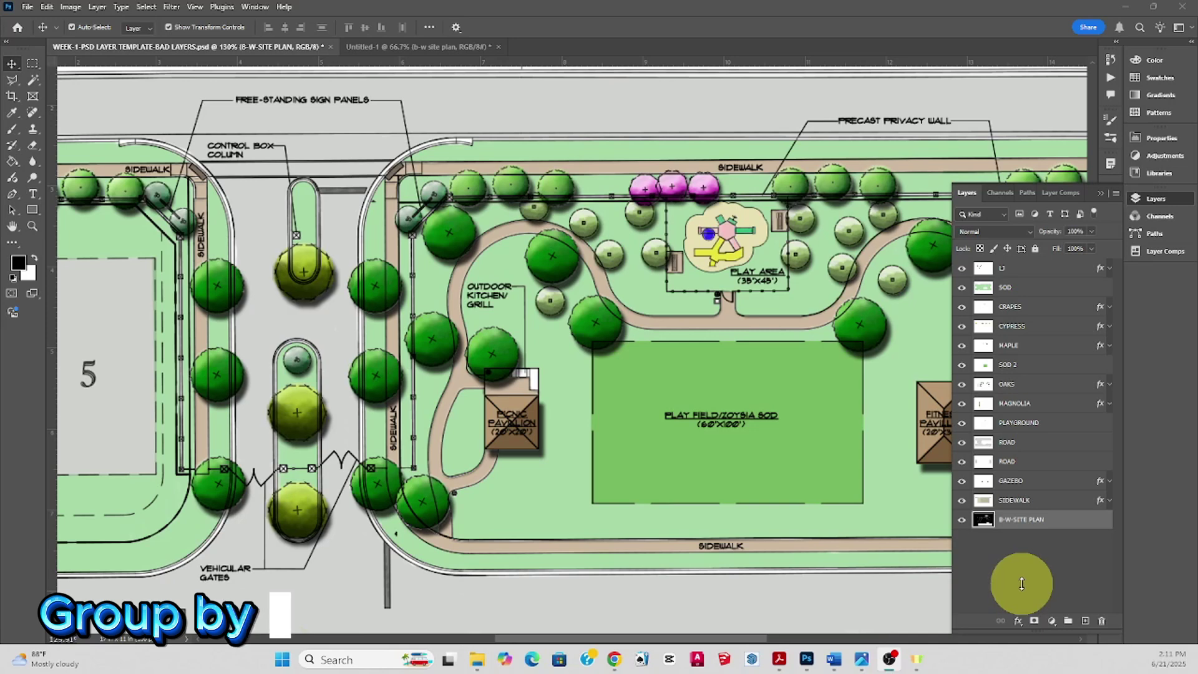
Group the LJ, SOD, CRAPES, CYPRESS, MAPLE, SOD 2, OAKS, MAGNOLIA and B-W-SITE PLAN layers together
left_click(1013, 270)
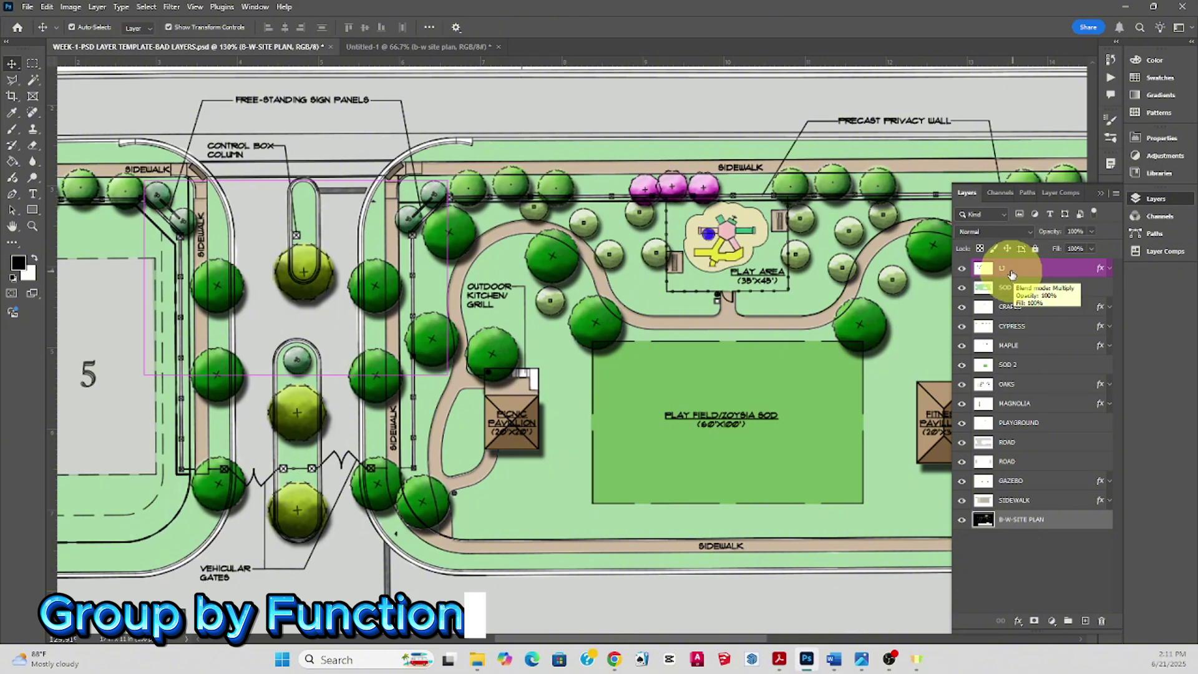
left_click(1006, 288)
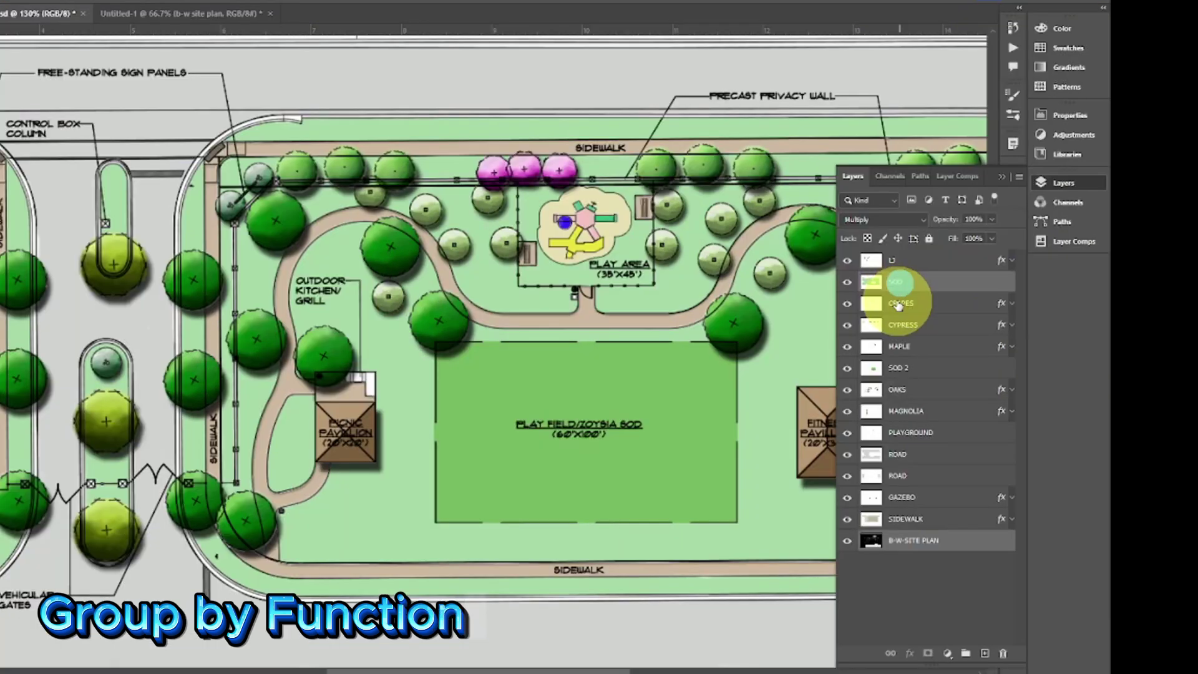
left_click(899, 305, "ctrl")
left_click(897, 325, "ctrl")
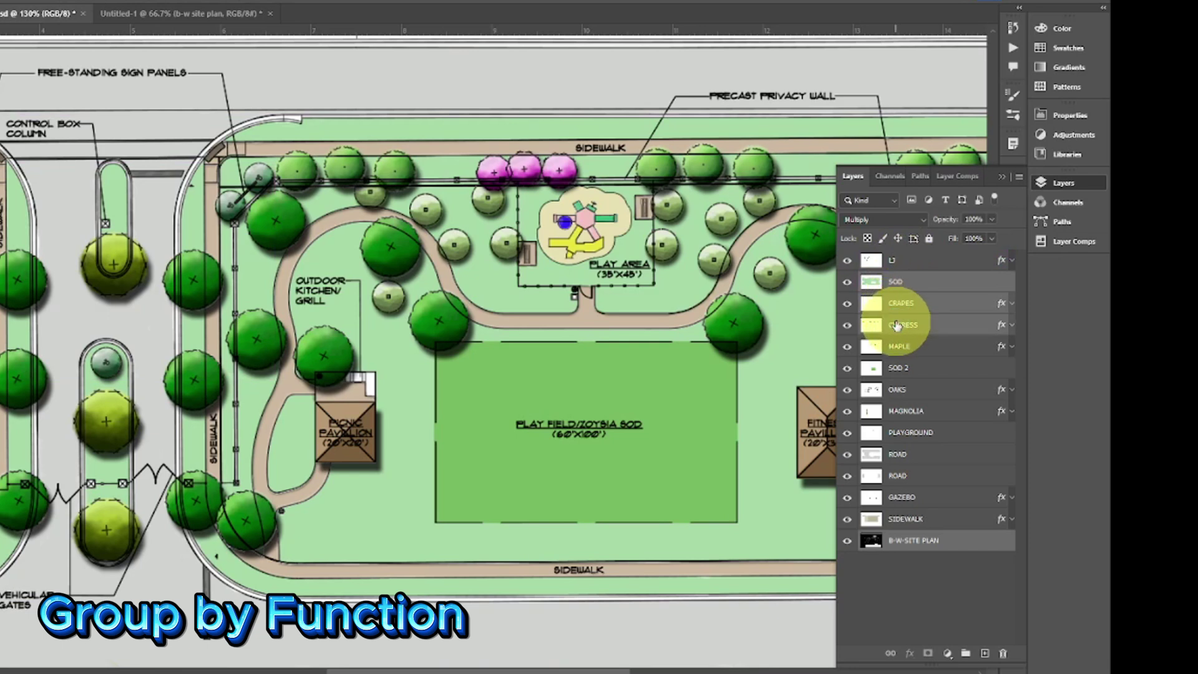
left_click(897, 345, "ctrl")
left_click(901, 262, "ctrl")
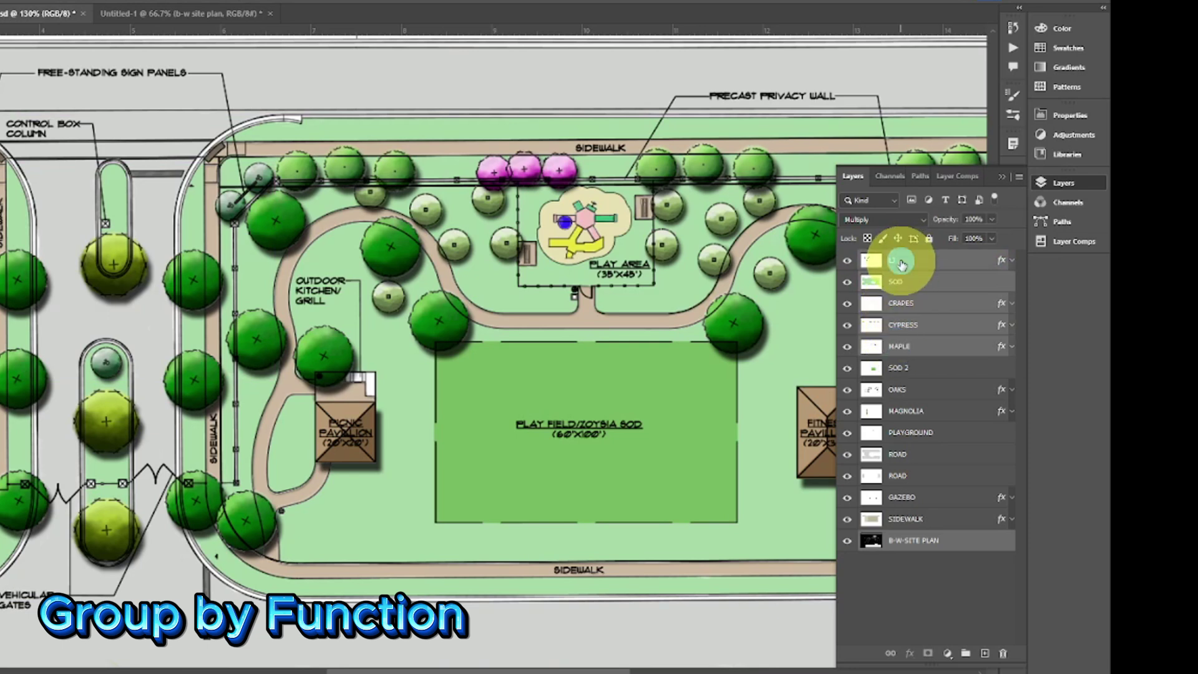
left_click(897, 369, "ctrl")
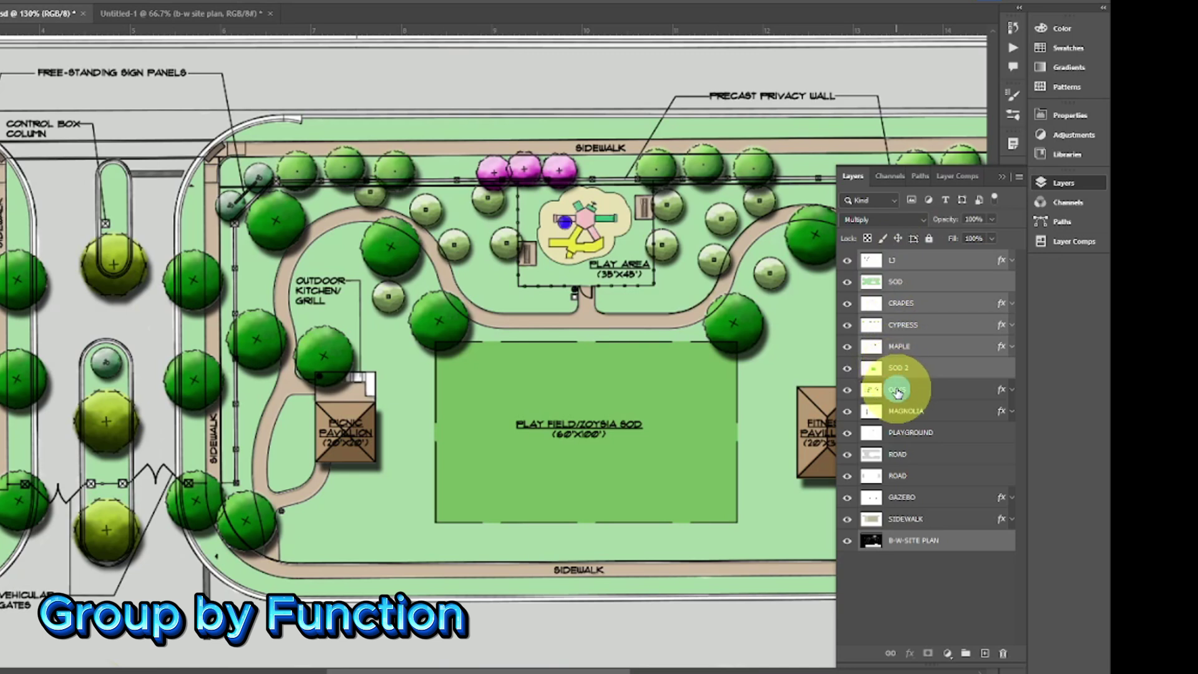
left_click(897, 391, "ctrl")
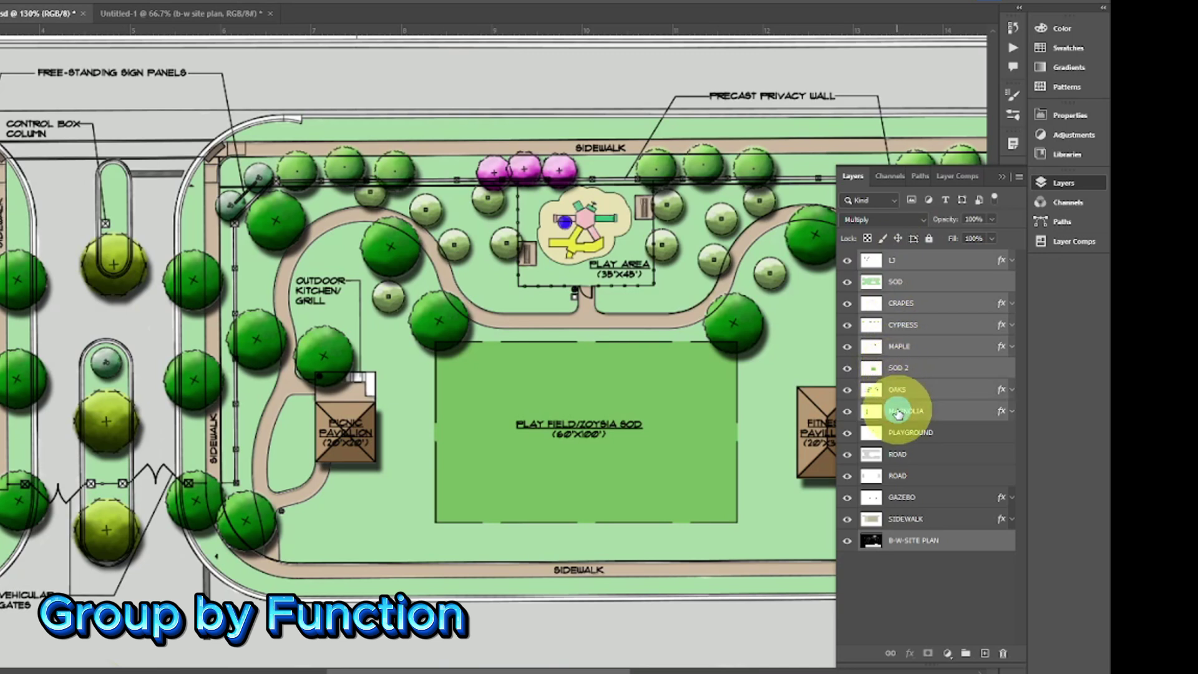
left_click(903, 412, "ctrl")
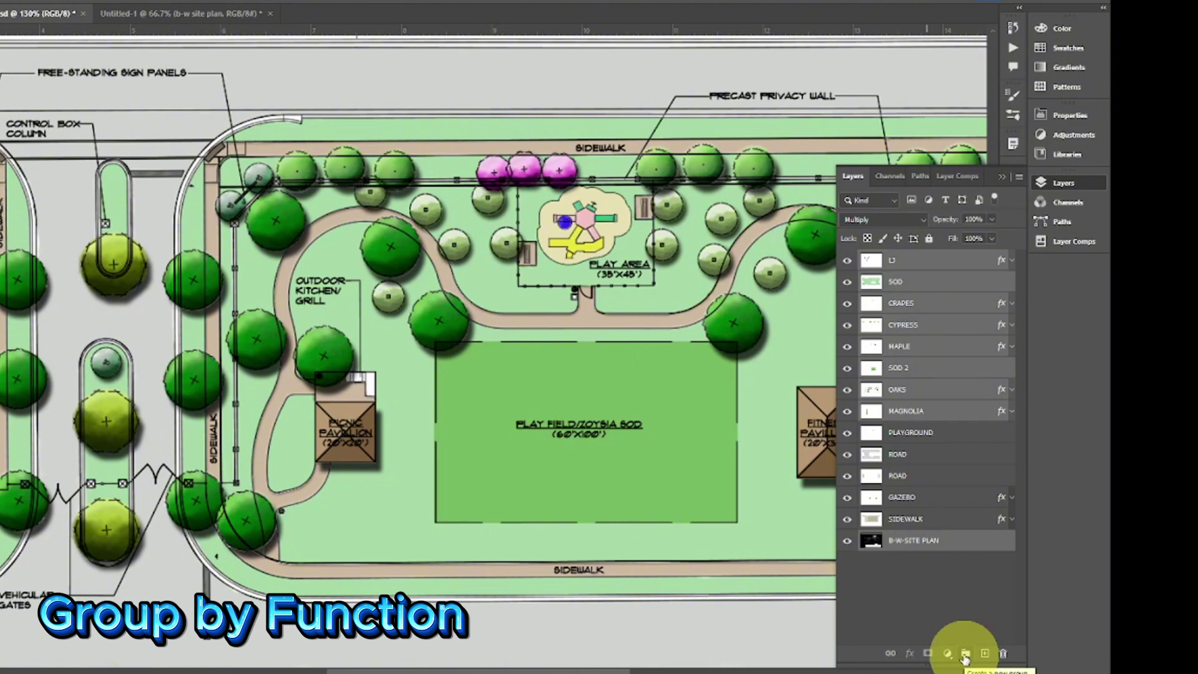
left_click(965, 653)
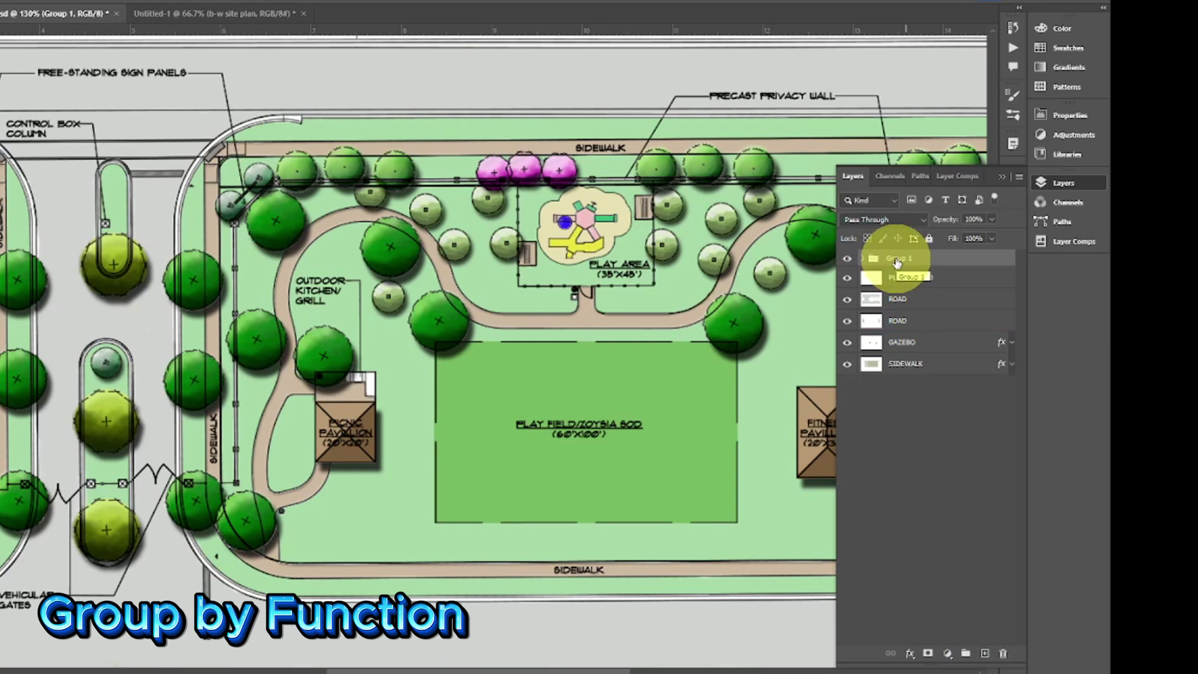
Rename the new layer group as LANDSCAPE
double_click(897, 259)
type("LA")
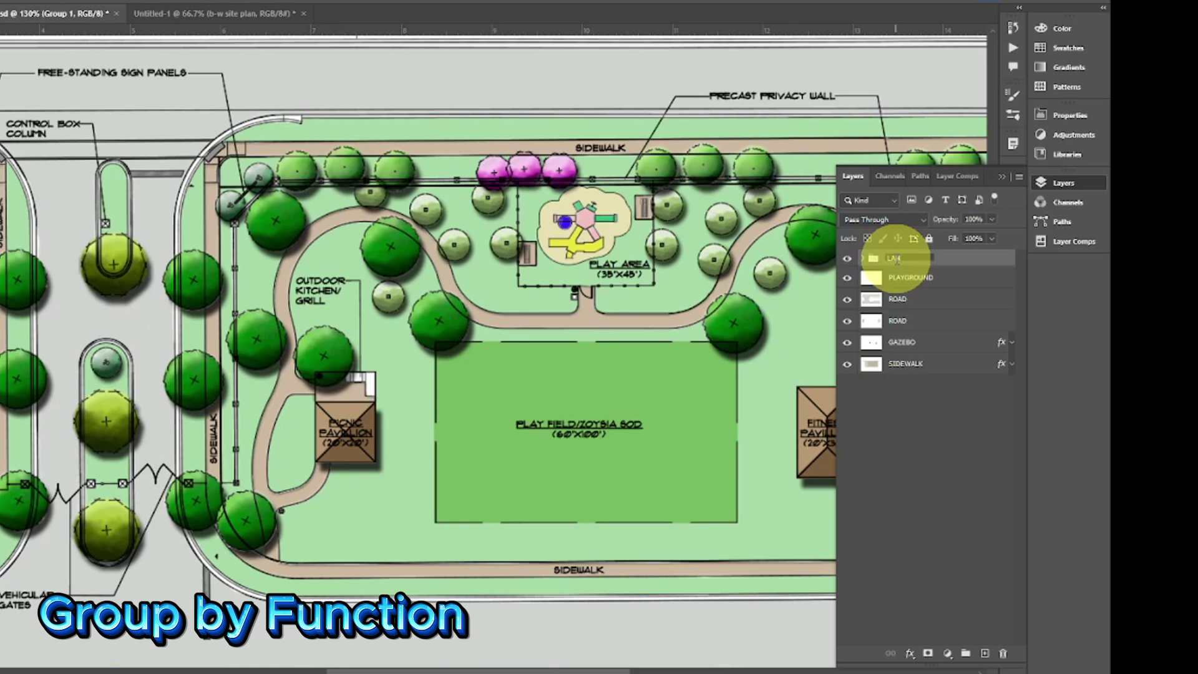
type("NDSCAPE")
key("Return")
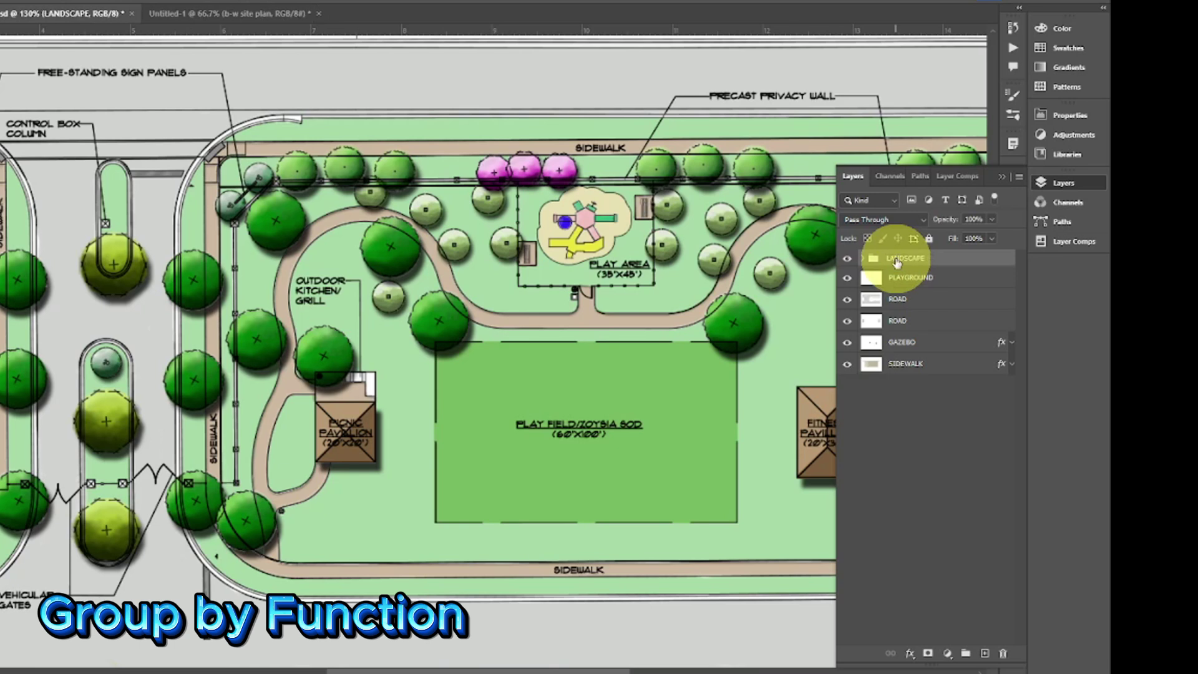
Expand the LANDSCAPE group to review the layers inside it, and collapse it again
left_click(862, 262)
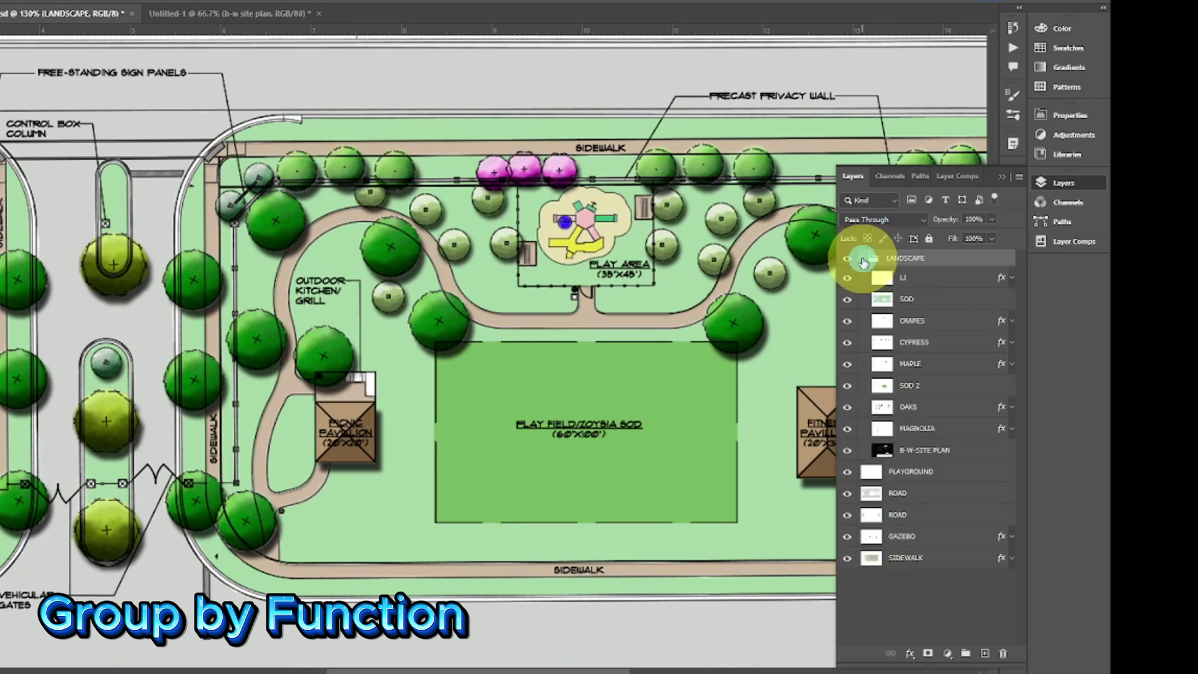
left_click(883, 330)
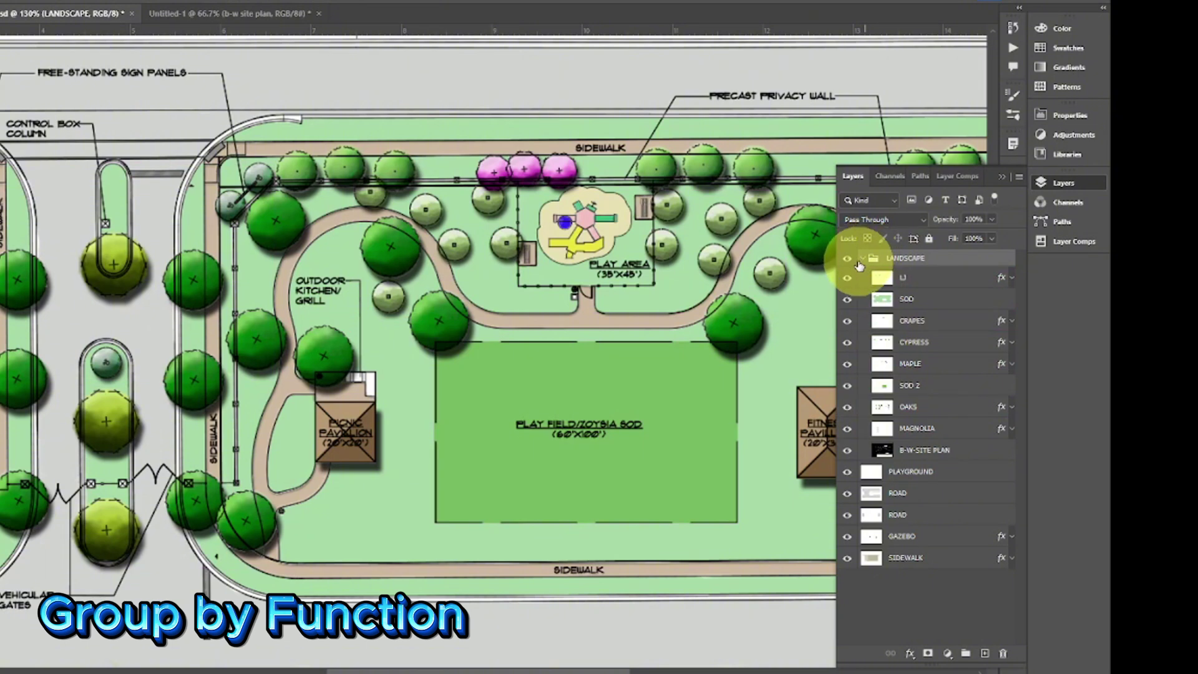
left_click(864, 258)
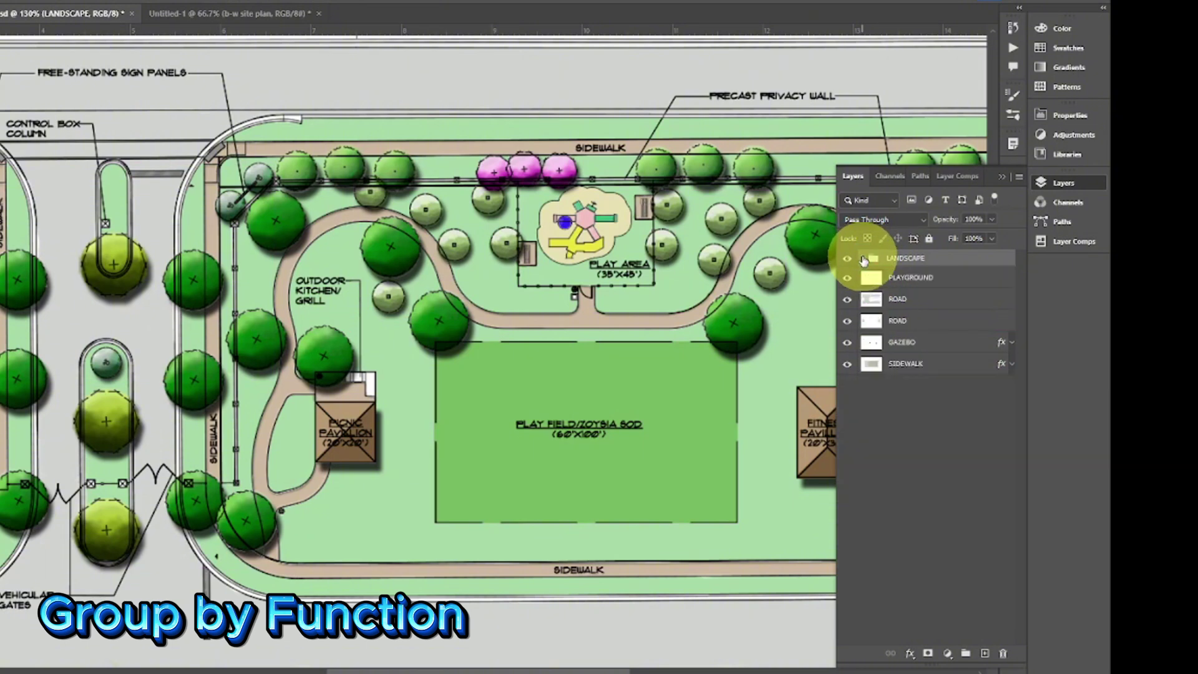
left_click(904, 279)
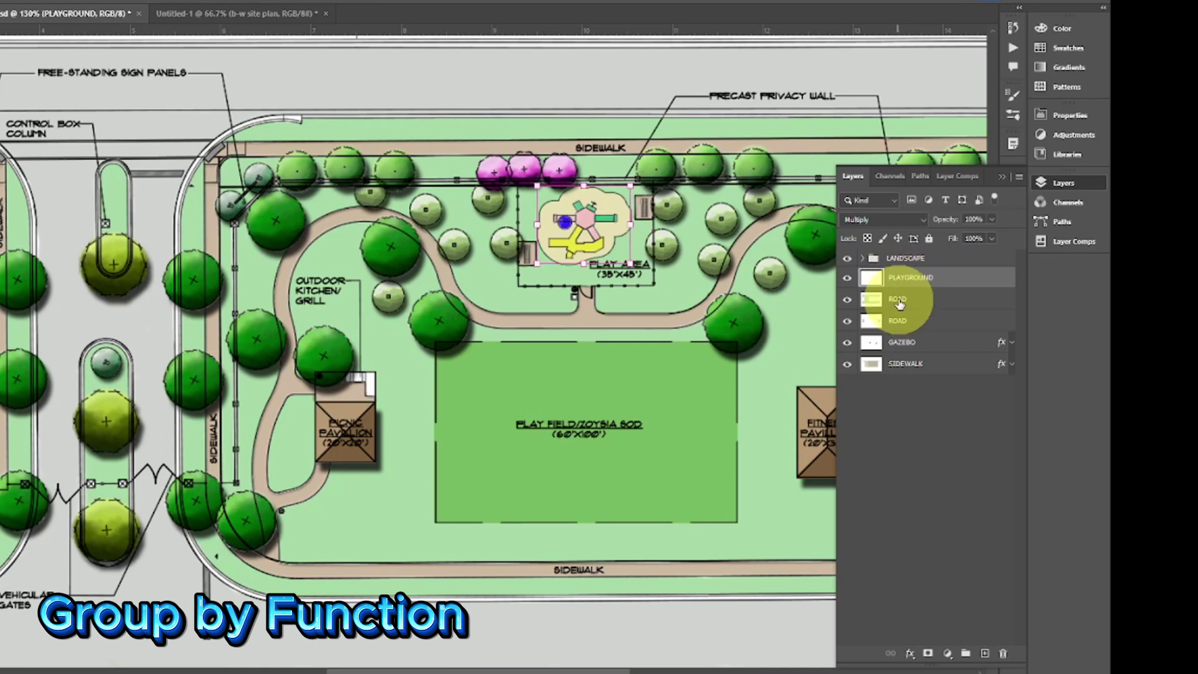
left_click(899, 300, "shift")
left_click(899, 322, "shift")
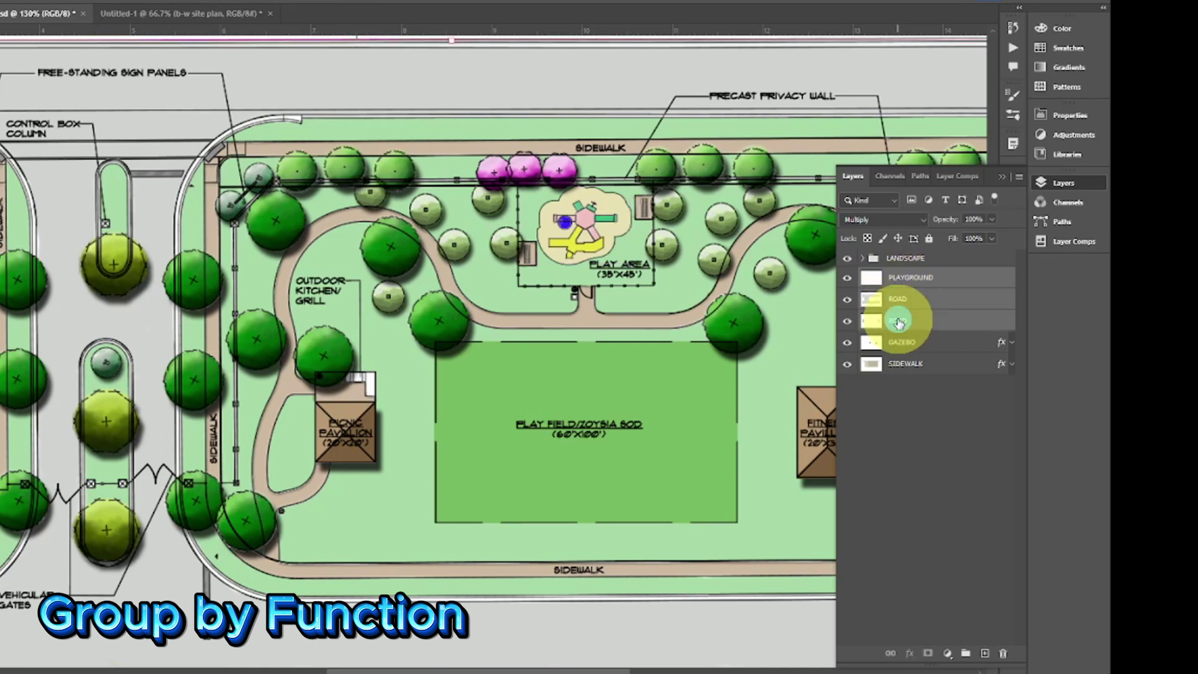
left_click(906, 342, "shift")
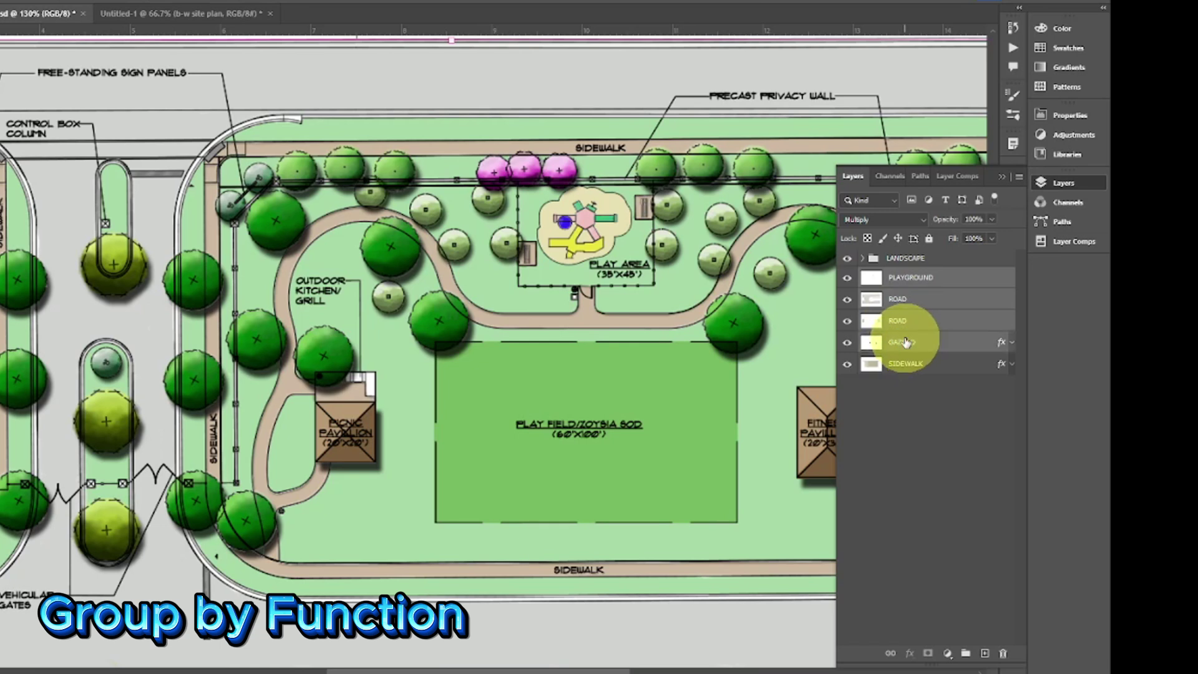
Rename the ROAD layer directly above GAZEBO as LOTS
left_click(905, 325)
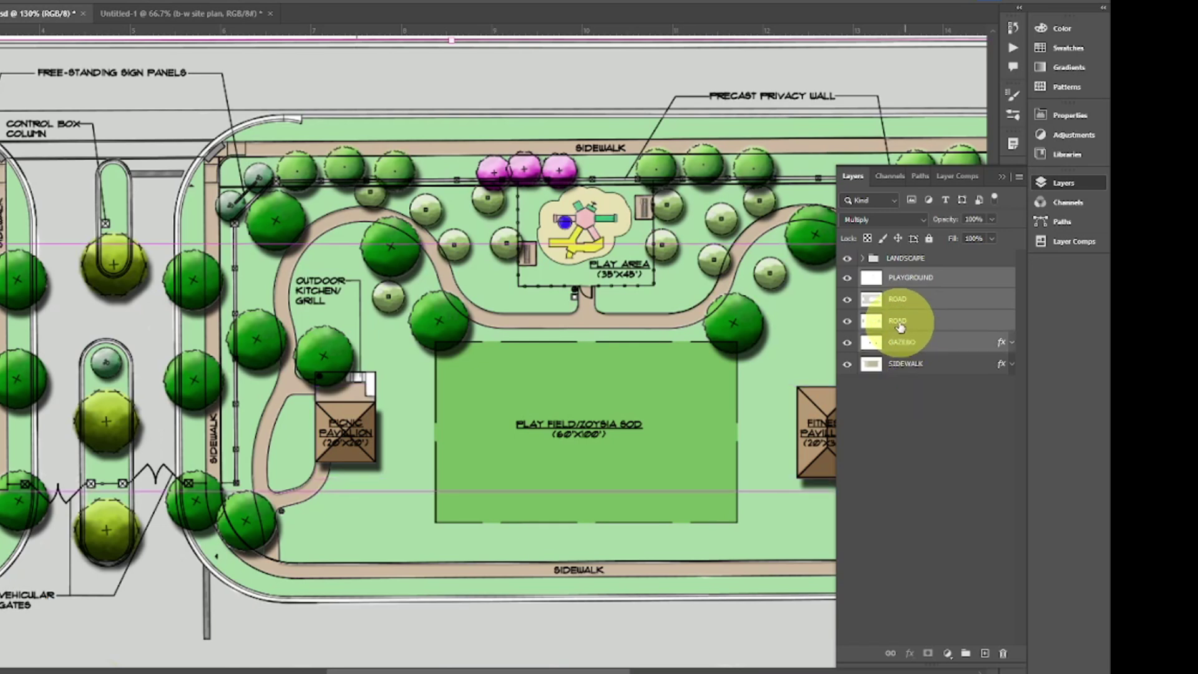
left_click(899, 323)
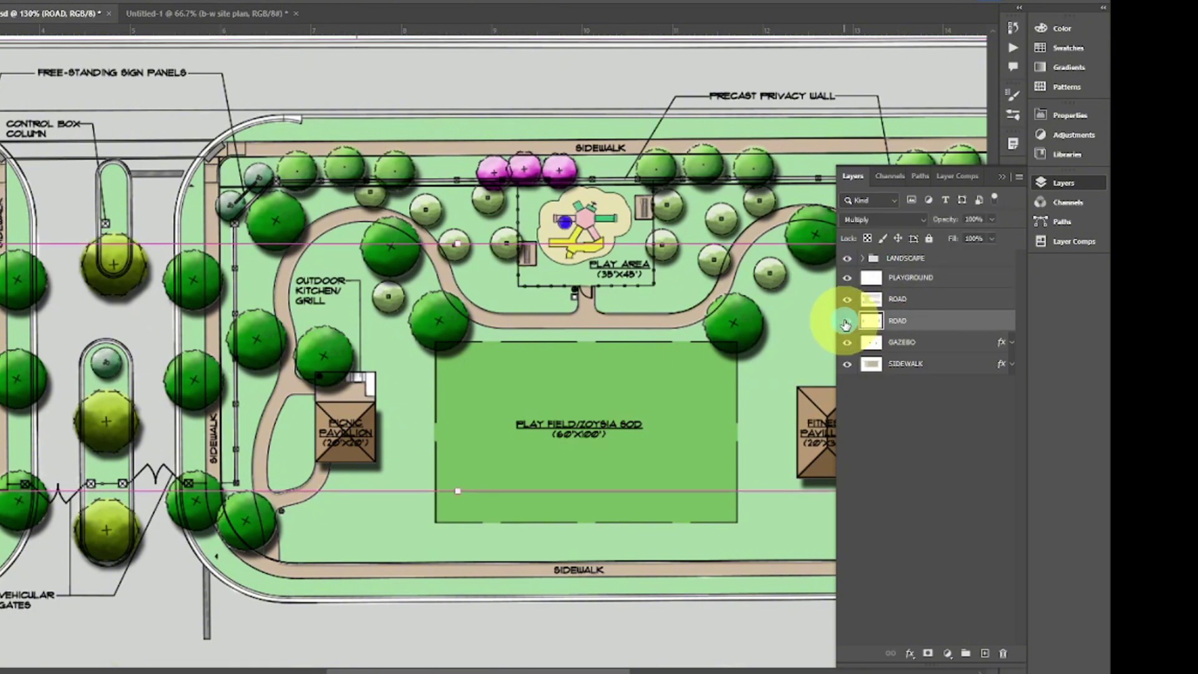
double_click(898, 323)
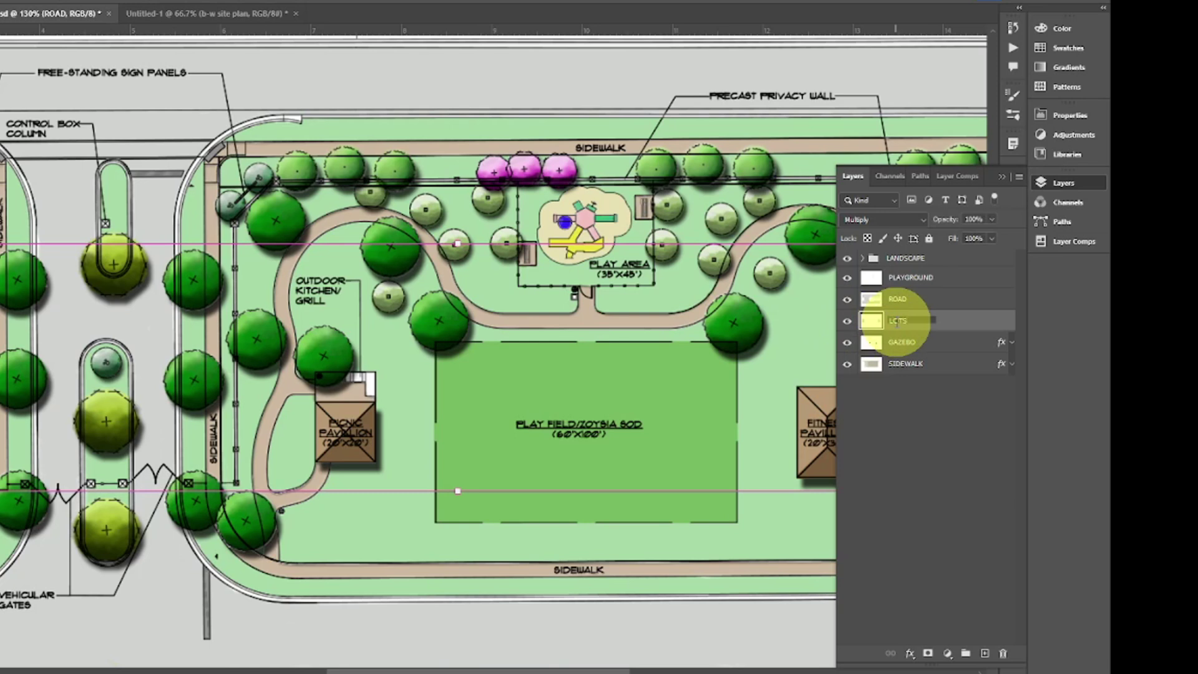
type("LOTS")
key("Return")
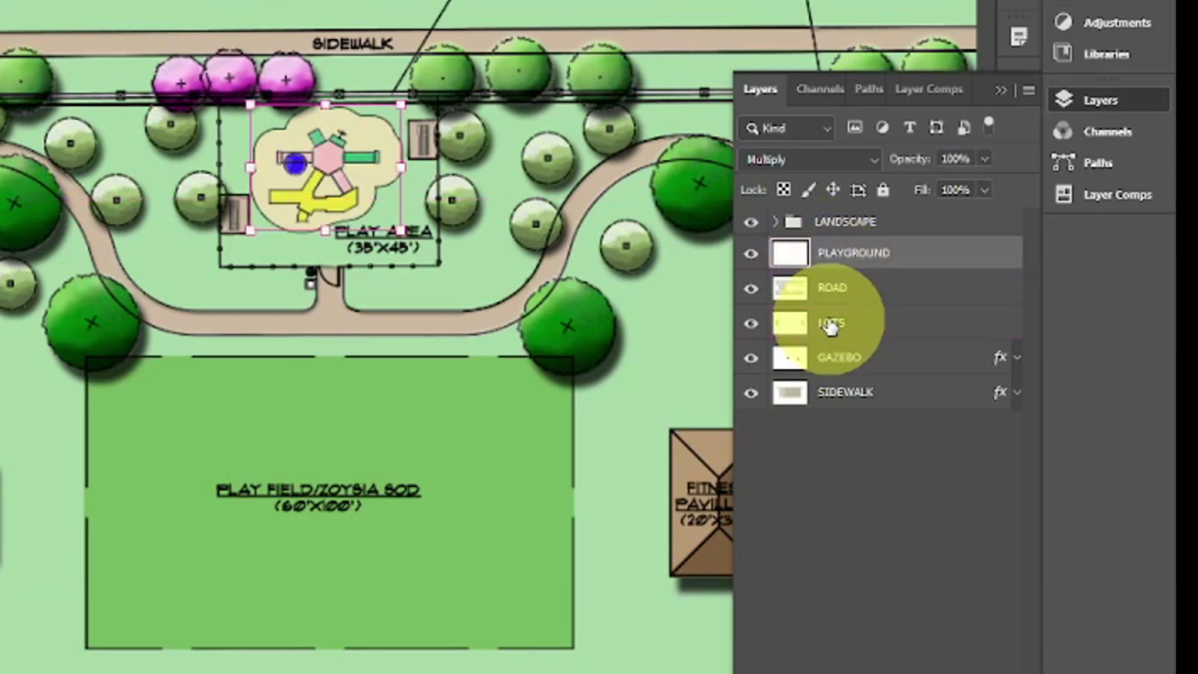
Group the PLAYGROUND, ROAD, LOTS and GAZEBO layers together
left_click(835, 289)
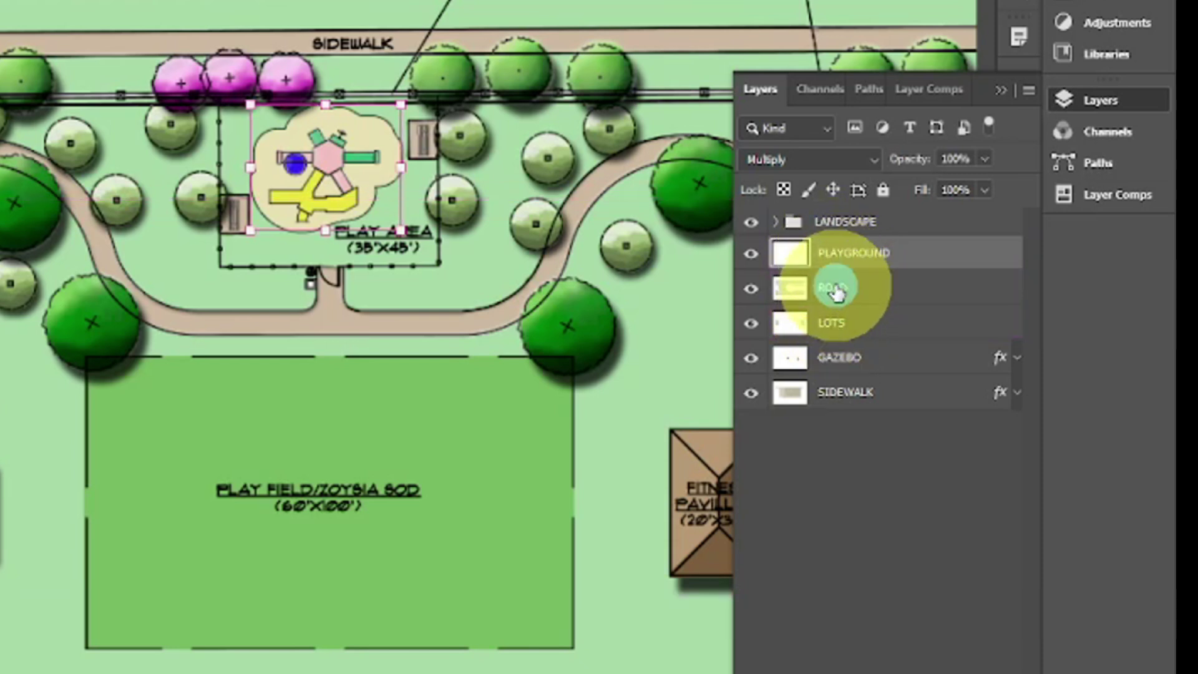
left_click(830, 322, "ctrl")
left_click(834, 362, "ctrl")
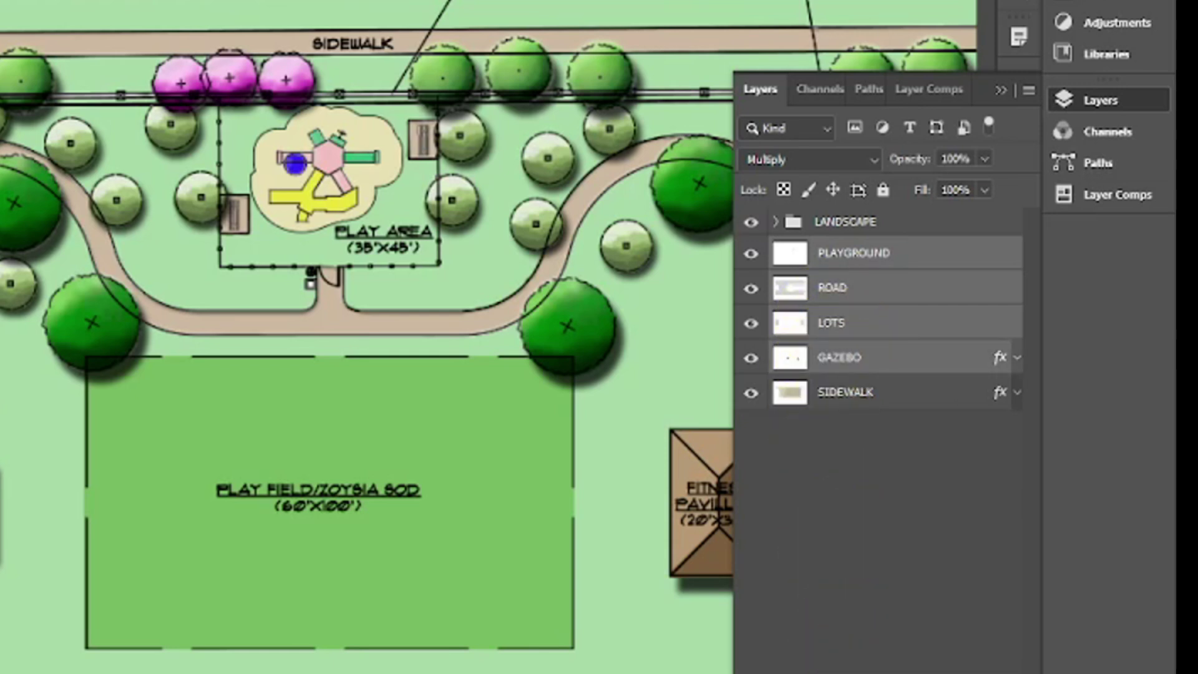
key("ctrl+g")
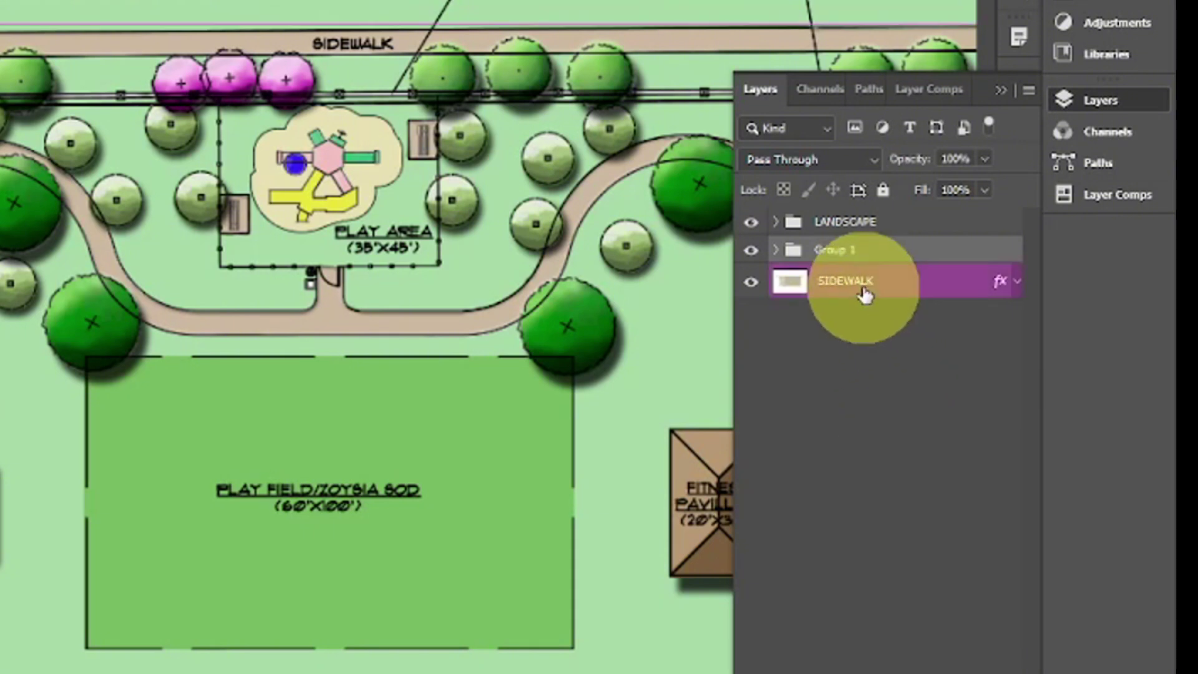
Rename the new group of playground, road, lots and gazebo layers as HARDSCAPE
double_click(834, 251)
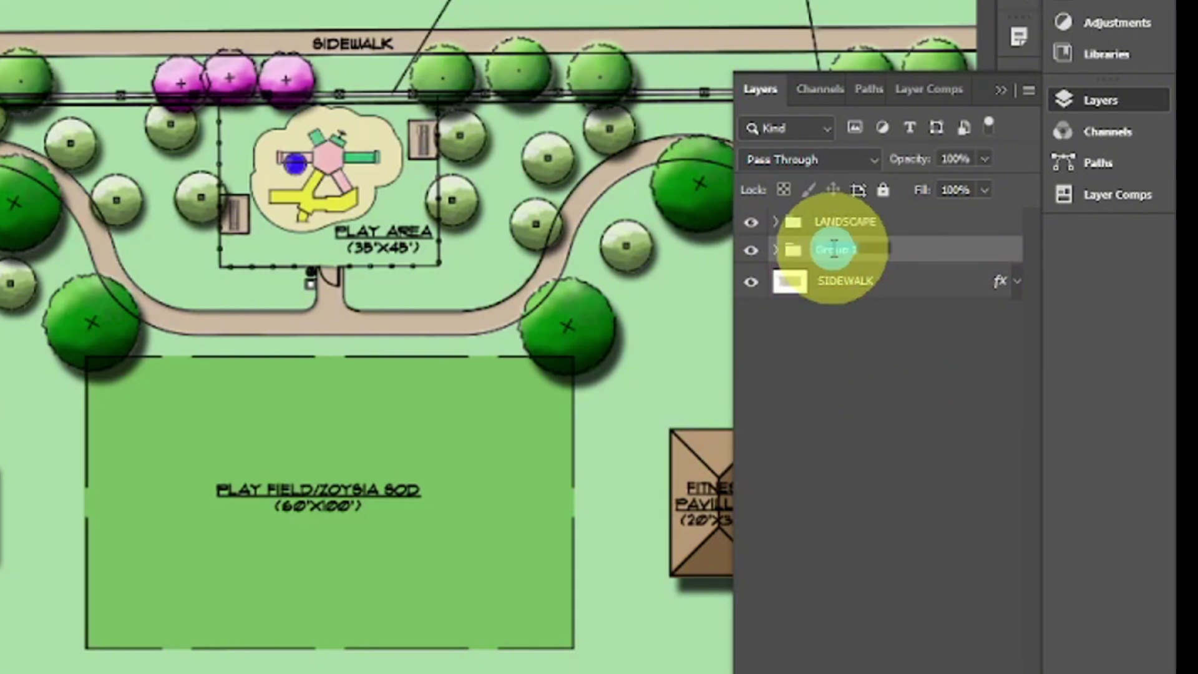
type("HA")
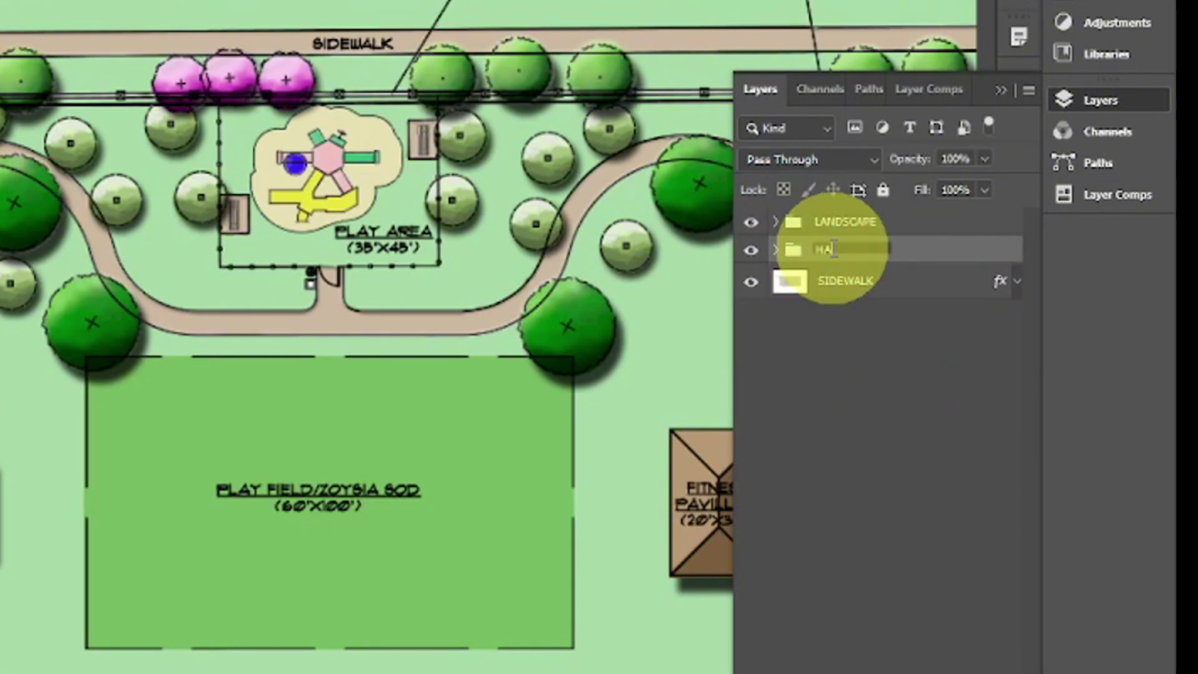
type("RDSCAPE")
key("Return")
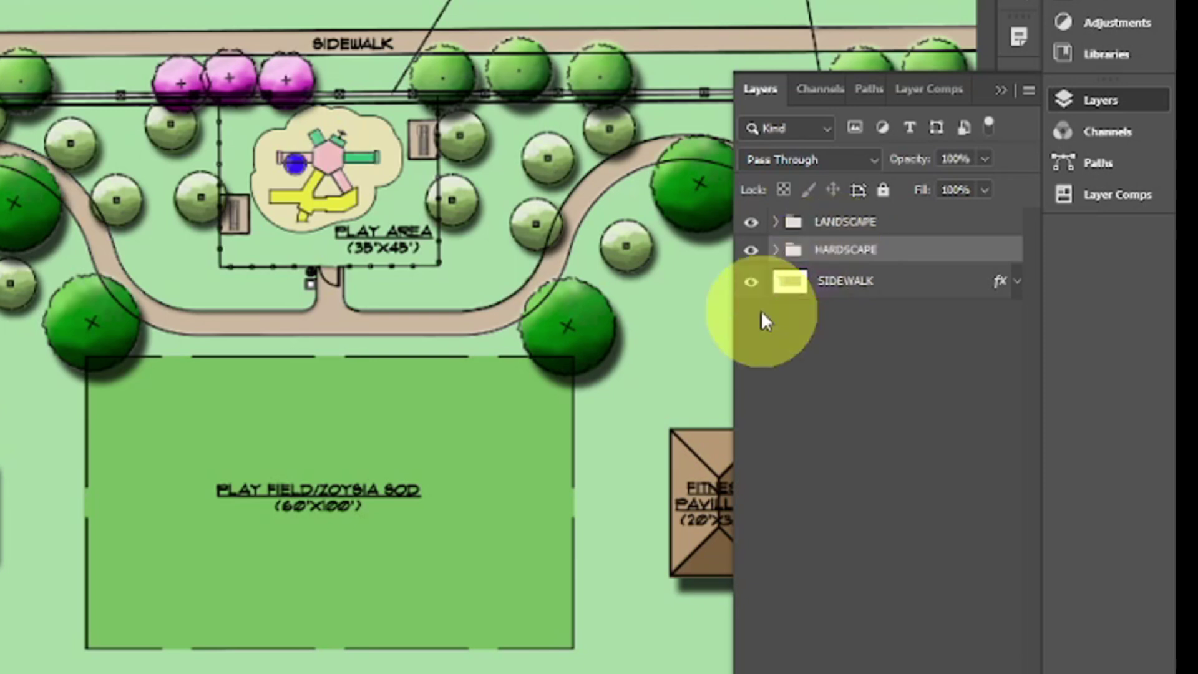
Move the SIDEWALK layer into the HARDSCAPE group
left_click(825, 287)
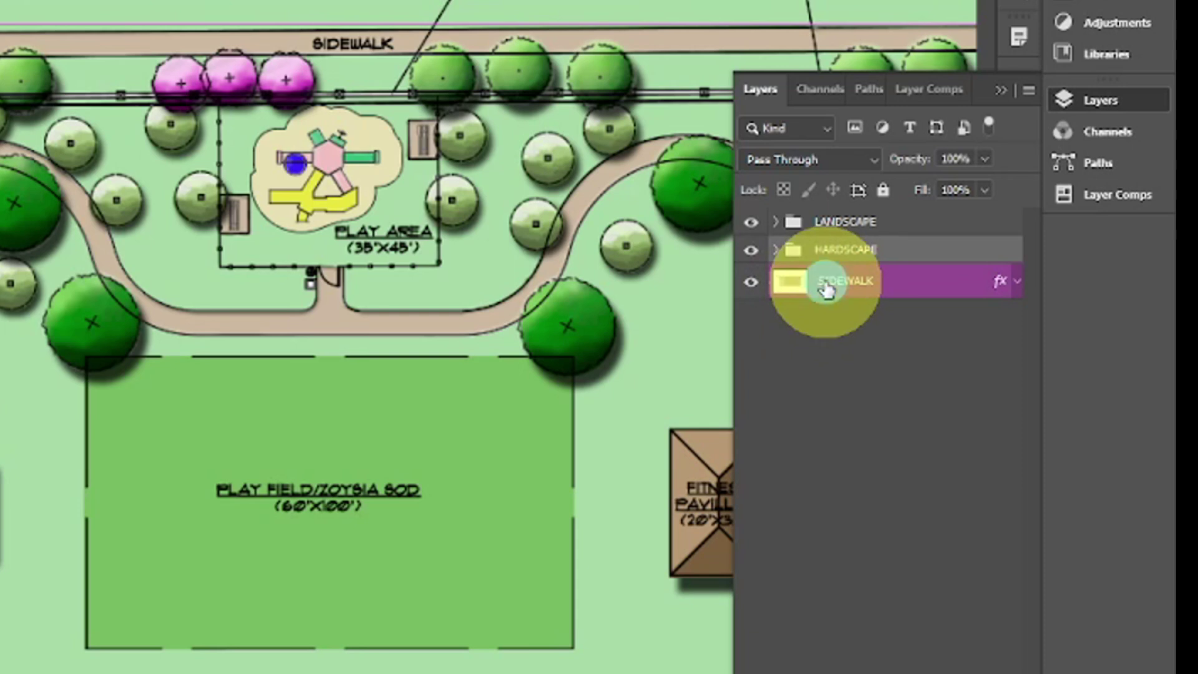
left_click(825, 289)
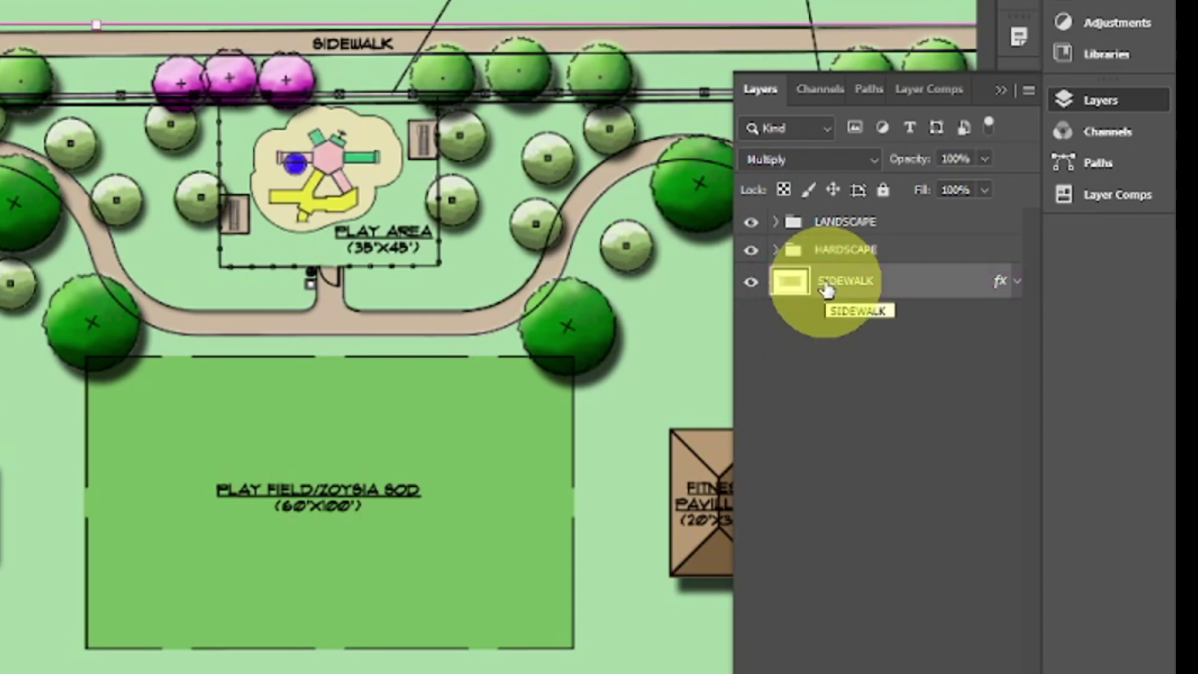
left_click(827, 289)
left_click_drag(827, 289, 830, 258)
Move the B-W-SITE PLAN layer out of the LANDSCAPE group to the bottom of the layer stack, below HARDSCAPE, and collapse LANDSCAPE
left_click(779, 226)
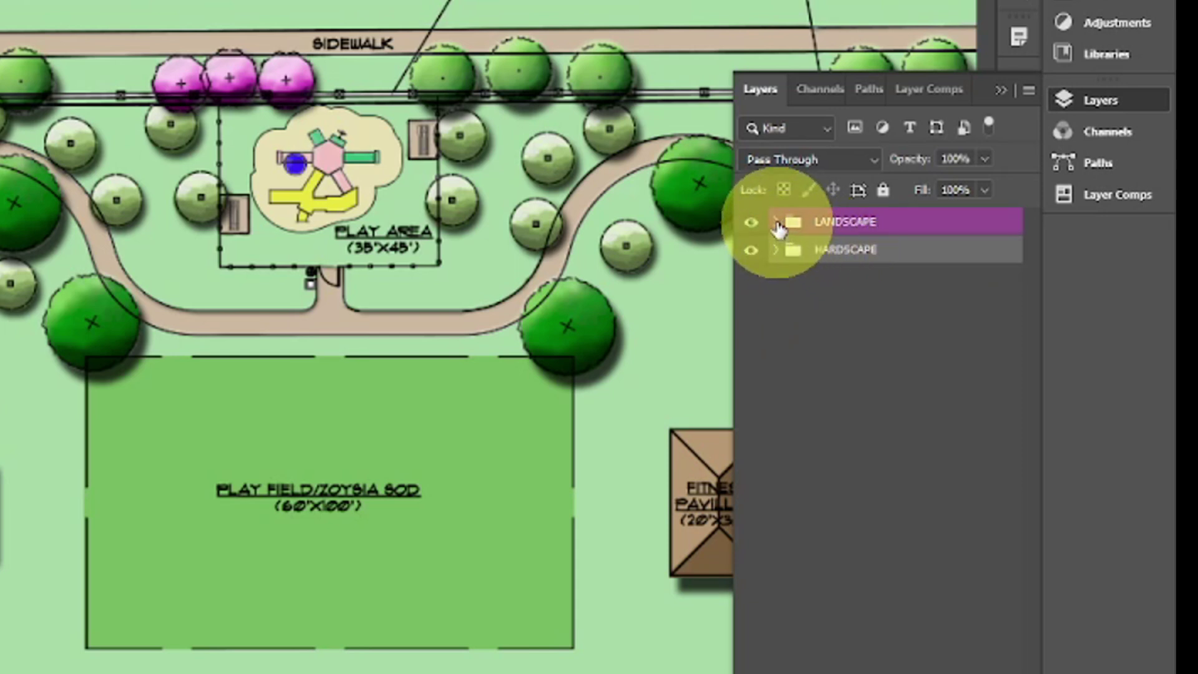
left_click(775, 223)
left_click(780, 463)
left_click(852, 535)
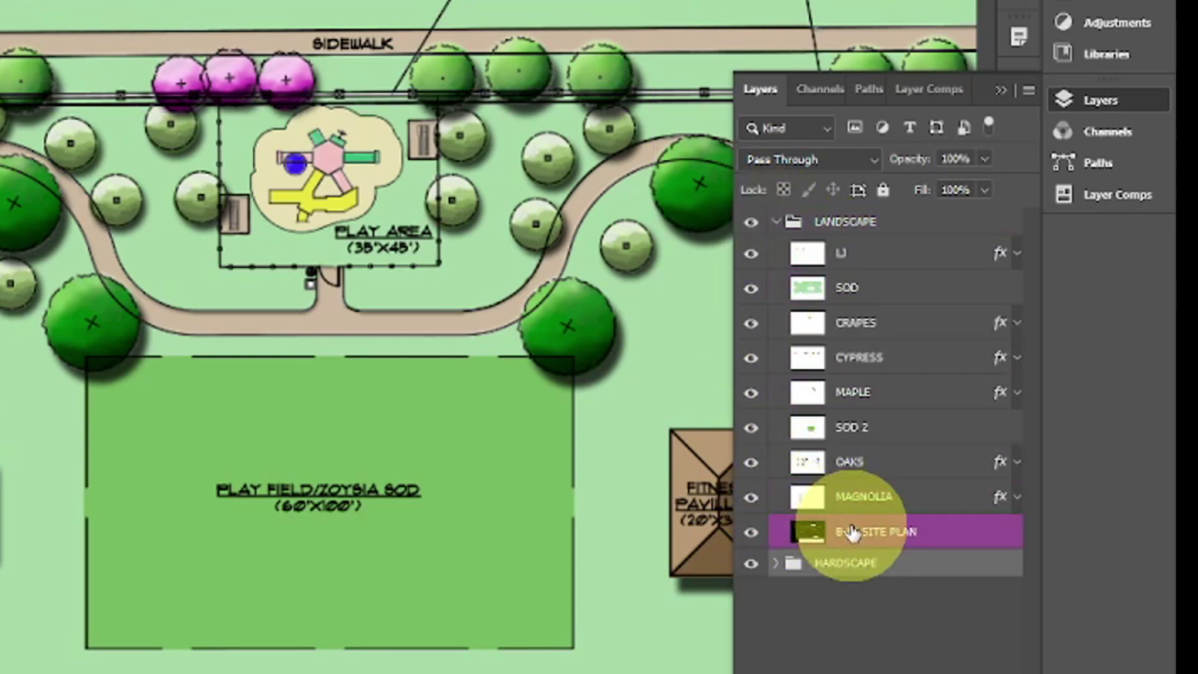
left_click(751, 533)
left_click(751, 534)
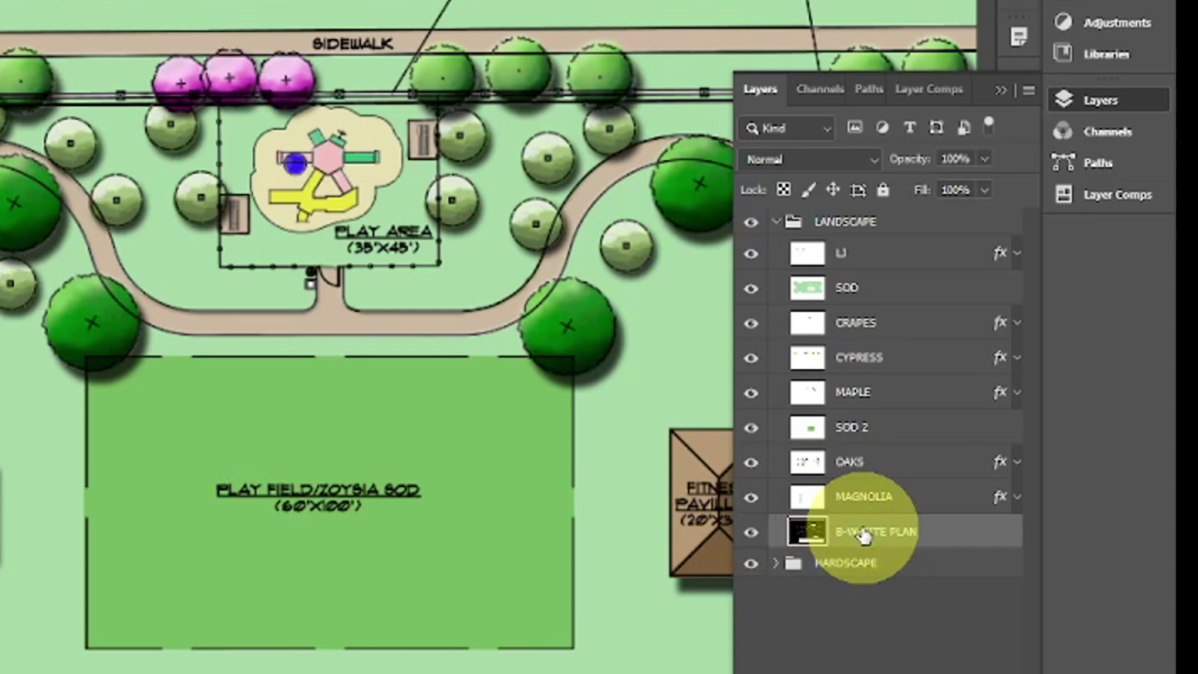
left_click_drag(865, 535, 867, 596)
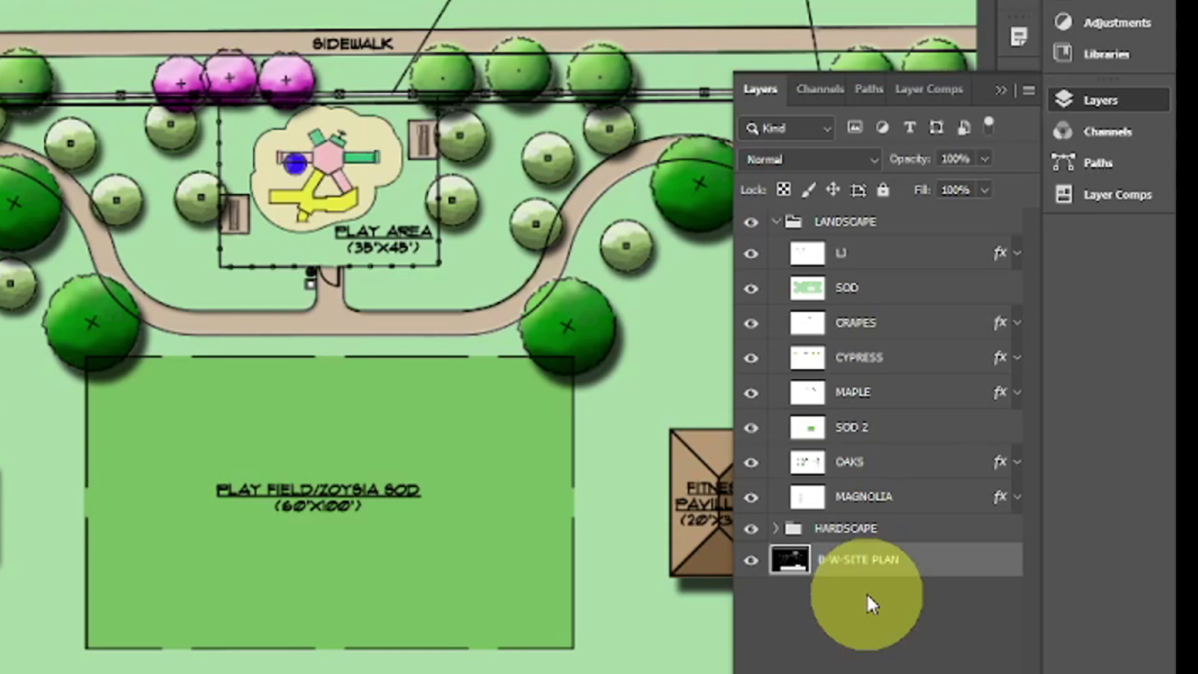
left_click(776, 223)
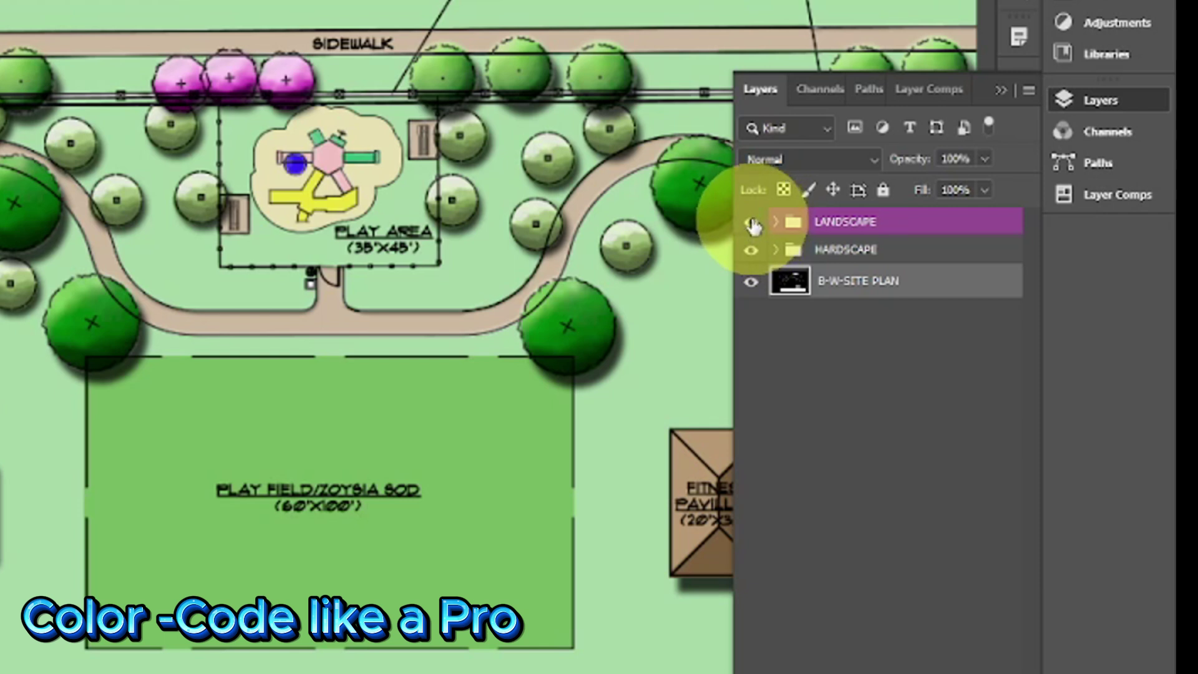
Color-code the LANDSCAPE group green and check the color labels on the layers inside it
right_click(751, 223)
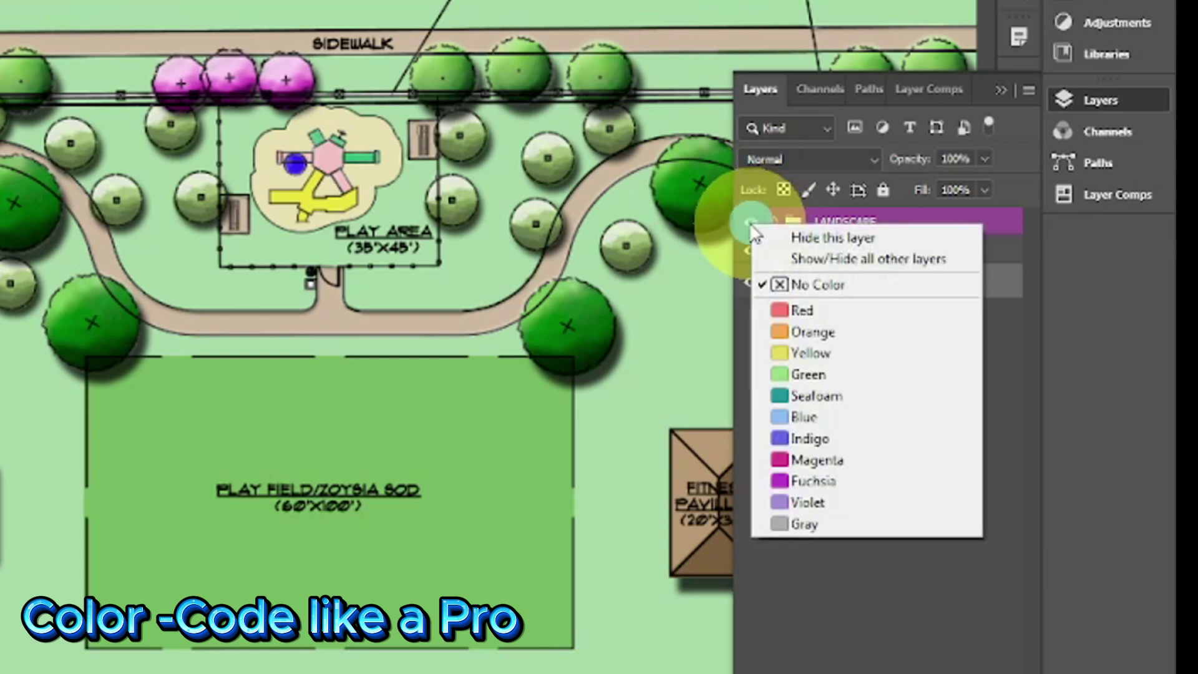
left_click(795, 373)
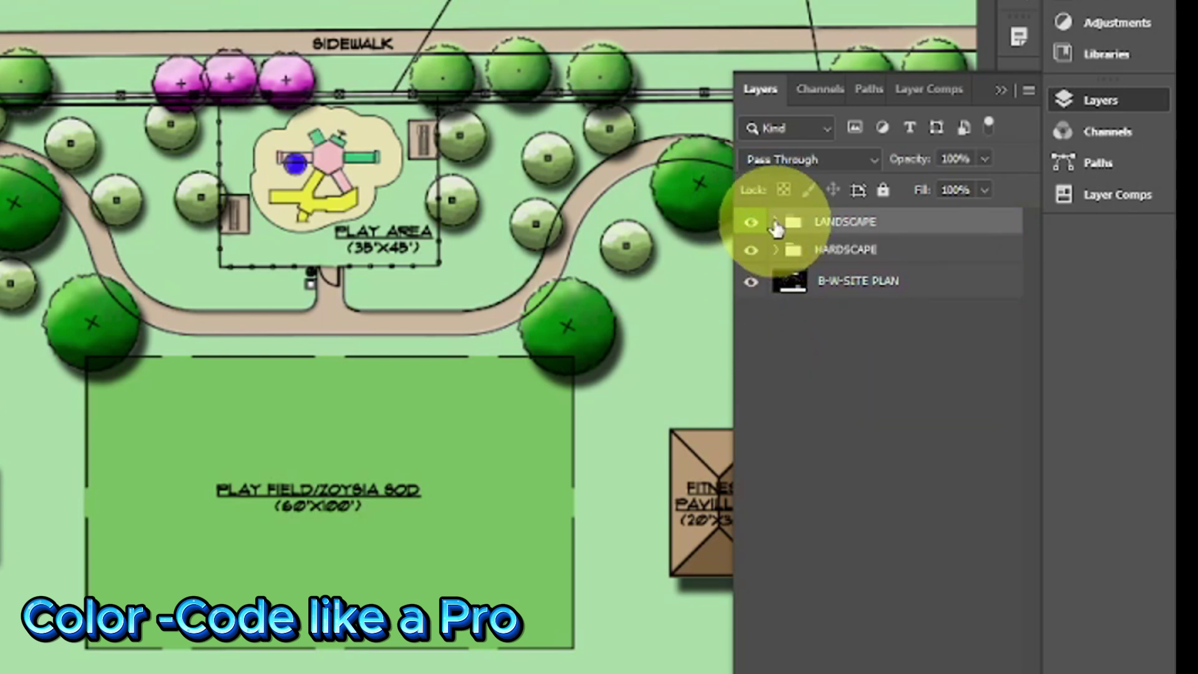
left_click(775, 223)
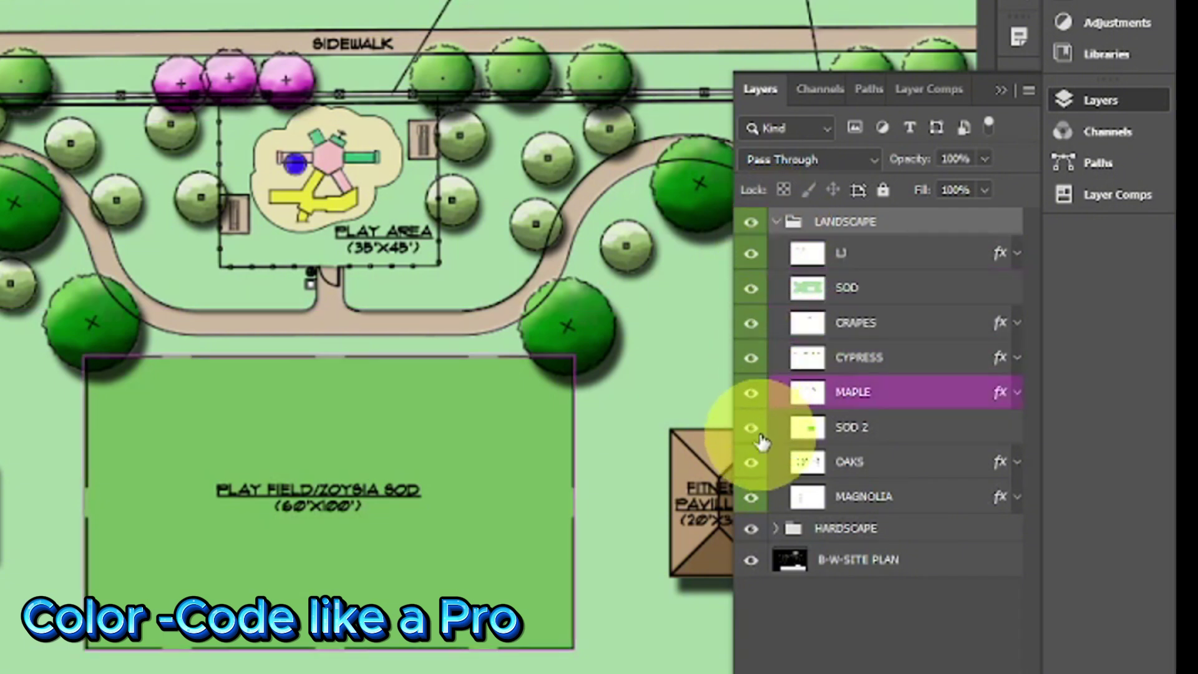
left_click(776, 222)
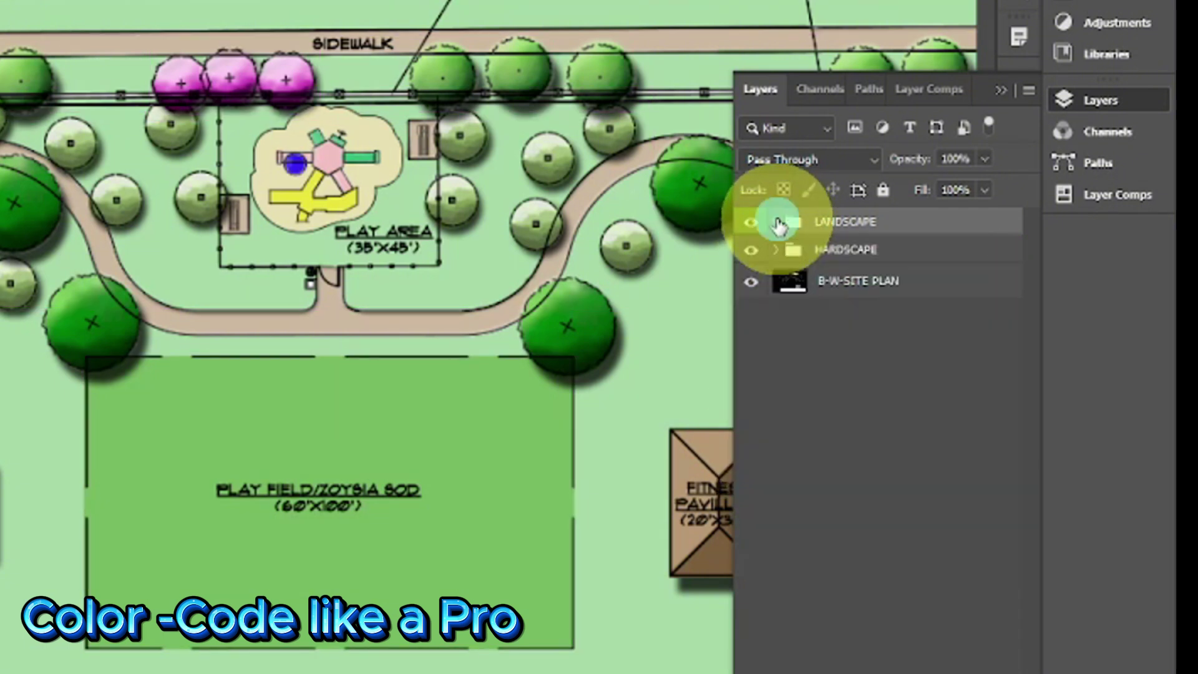
Color-code the HARDSCAPE group red and check the color labels on the layers inside it
right_click(753, 253)
left_click(779, 339)
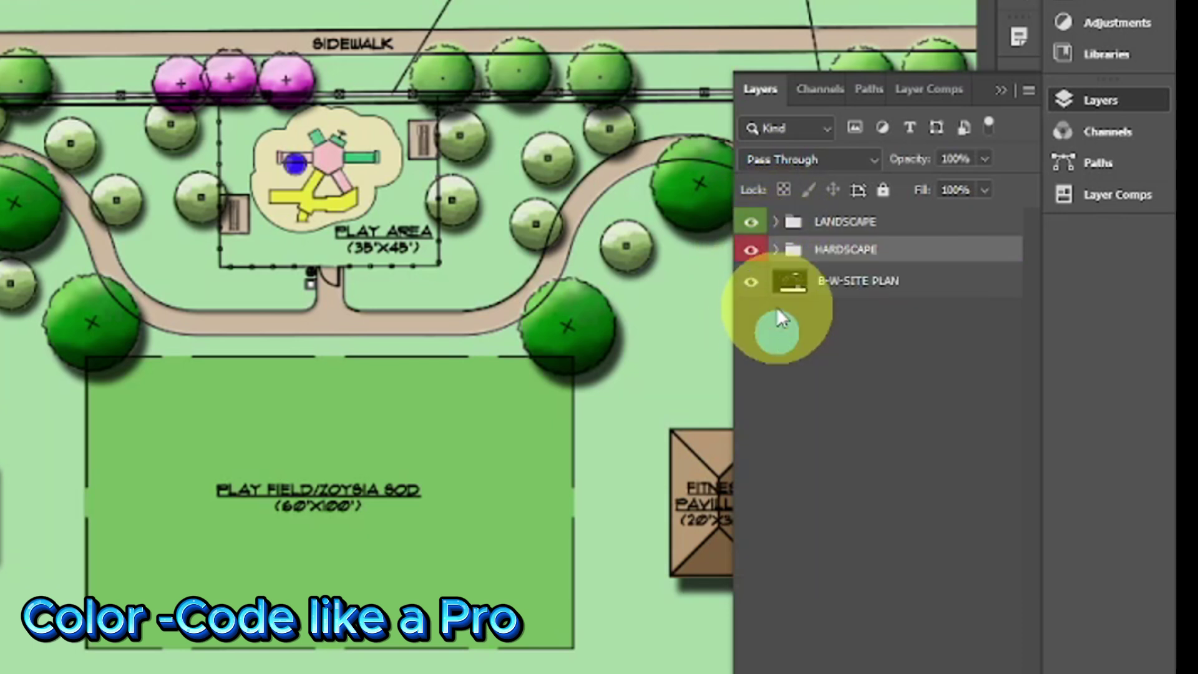
left_click(777, 251)
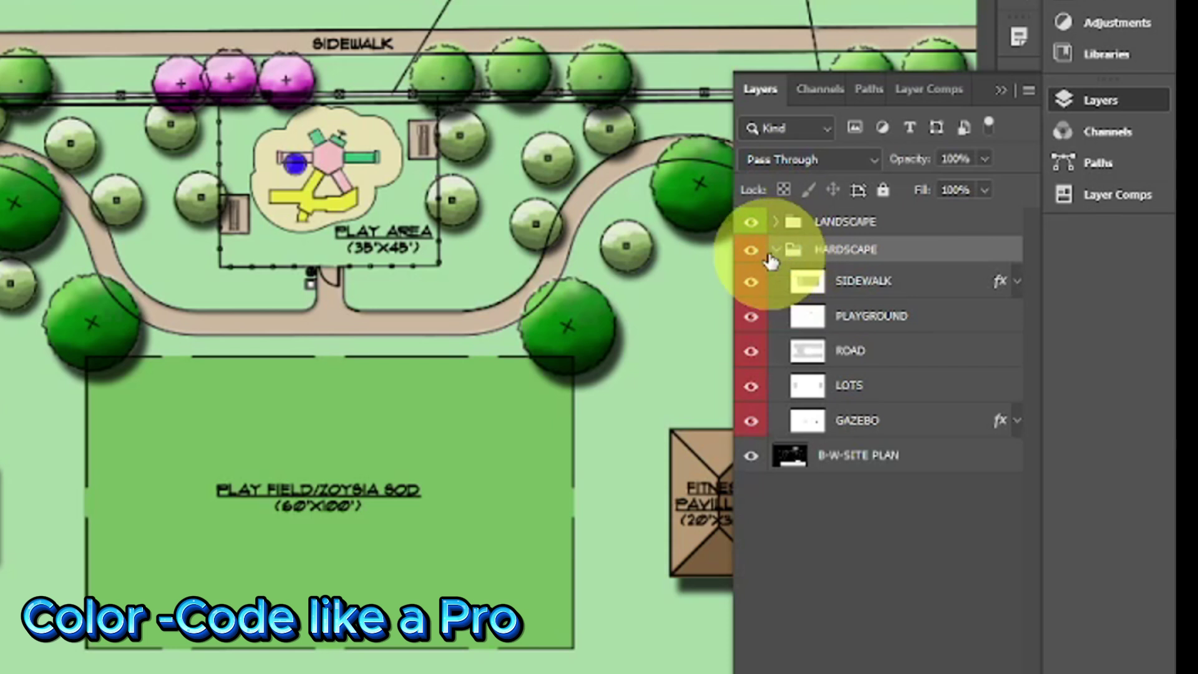
left_click(777, 251)
Assign the gray color label to the B-W-SITE PLAN layer
left_click(754, 280)
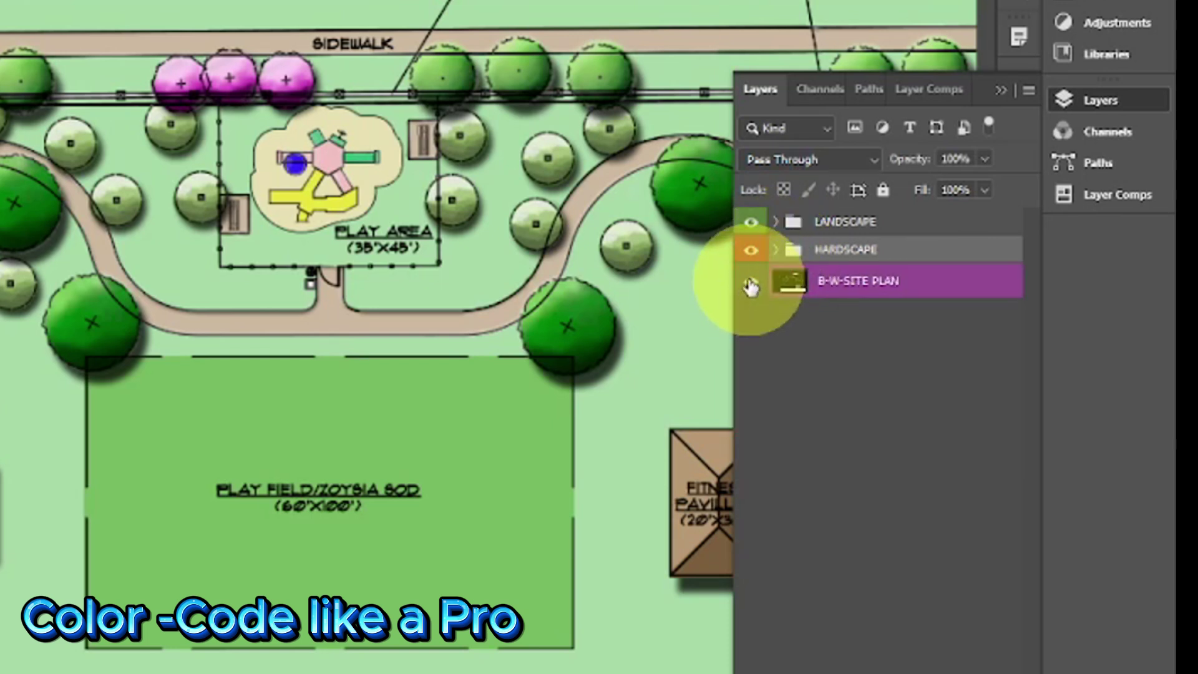
right_click(751, 284)
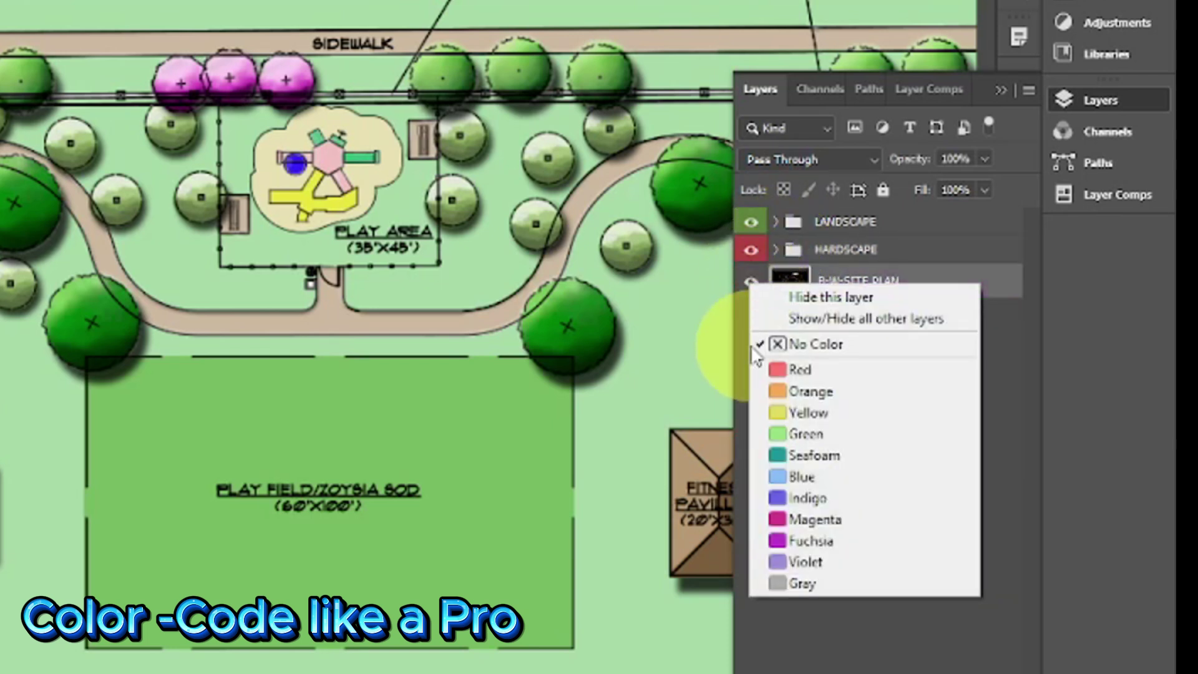
left_click(801, 583)
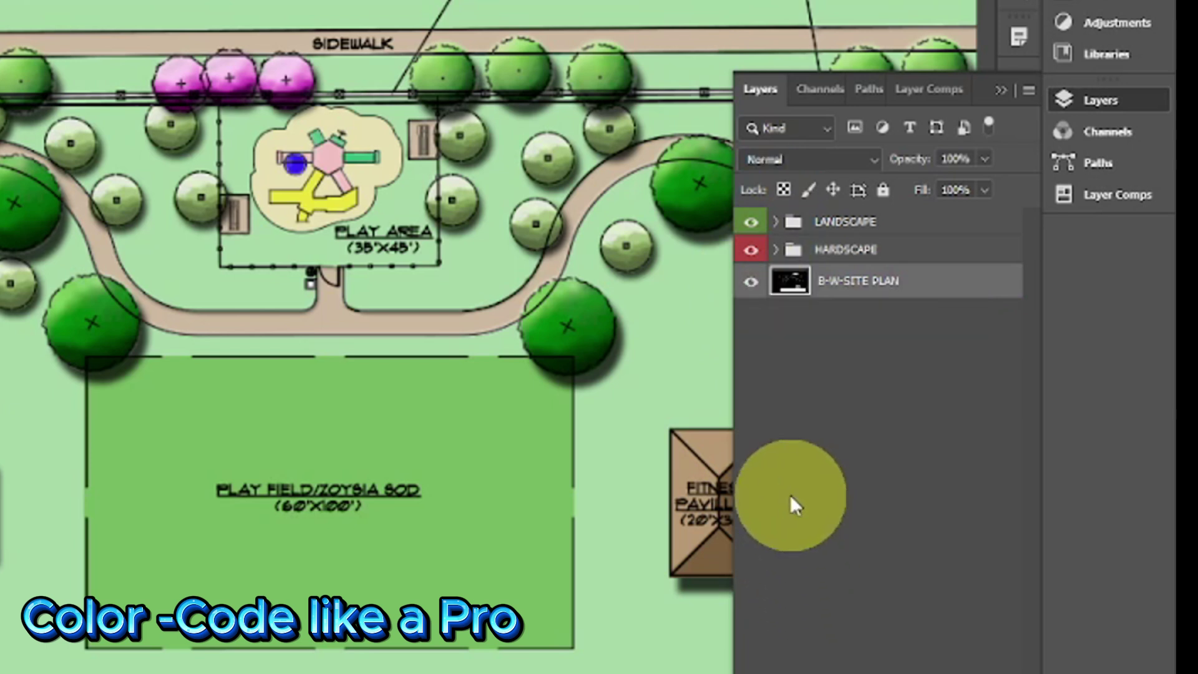